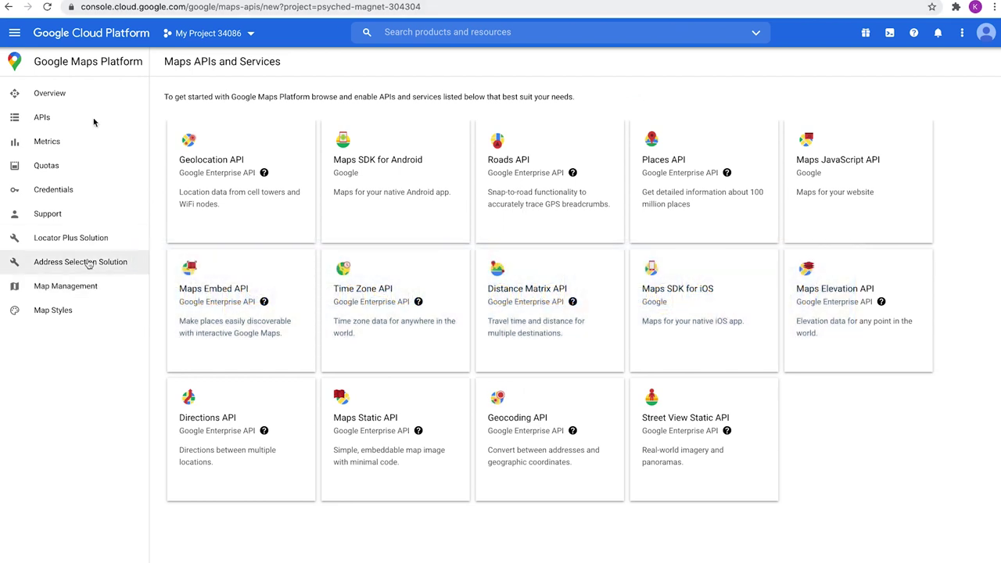
Step: Start creating a new map style from the project's Map Styles page
{"action": "left_click", "coordinate": [73, 317]}
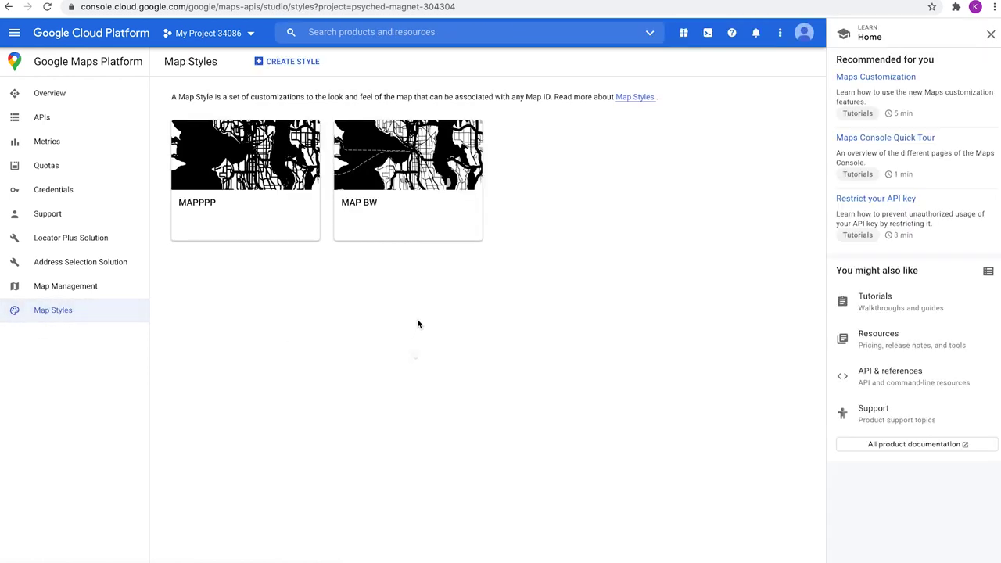
{"action": "left_click", "coordinate": [299, 66]}
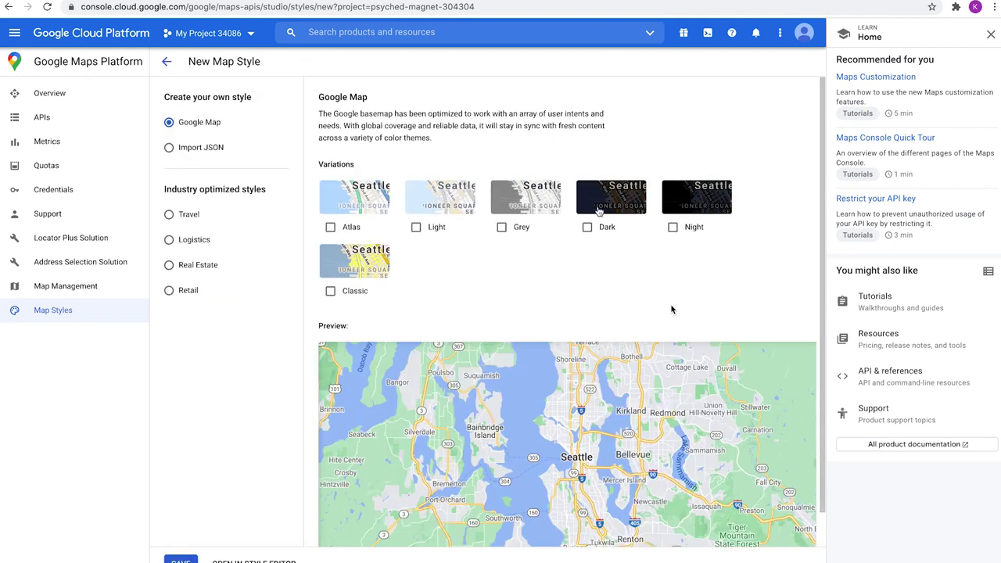
Step: Preview the Night, Dark, Grey, Light, Atlas and Classic variations of the Google Map style
{"action": "left_click", "coordinate": [688, 206]}
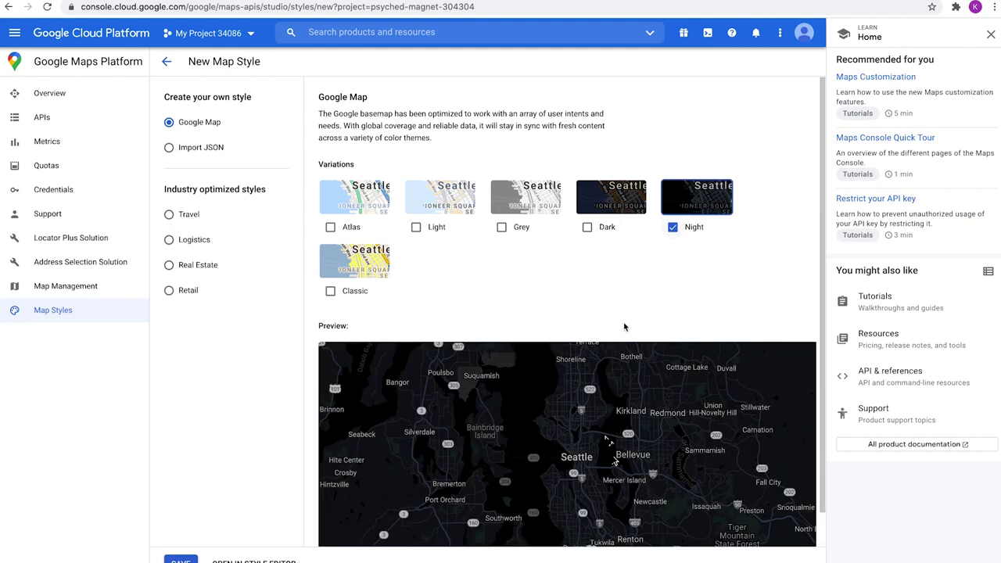
{"action": "left_click", "coordinate": [617, 205]}
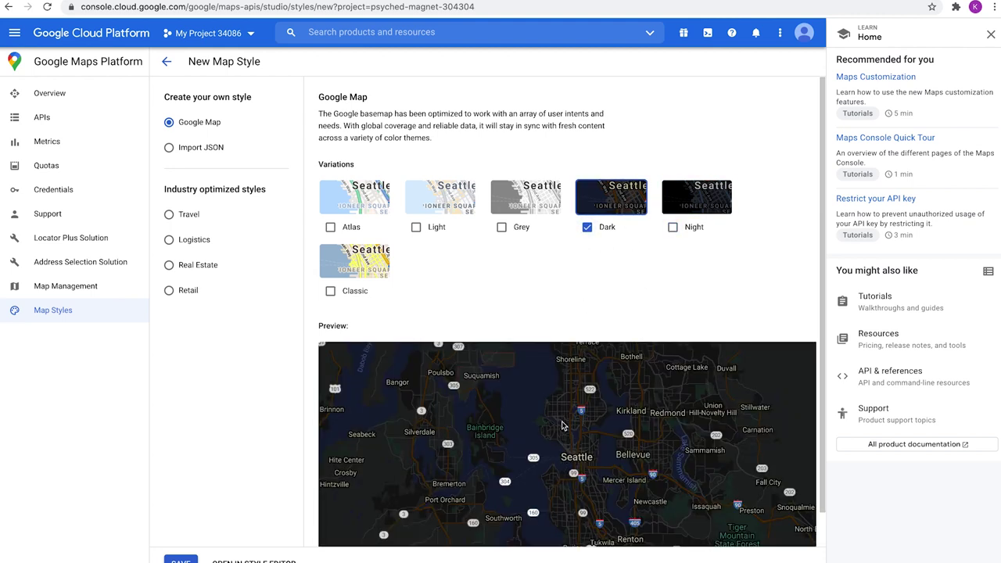
{"action": "left_click", "coordinate": [536, 202]}
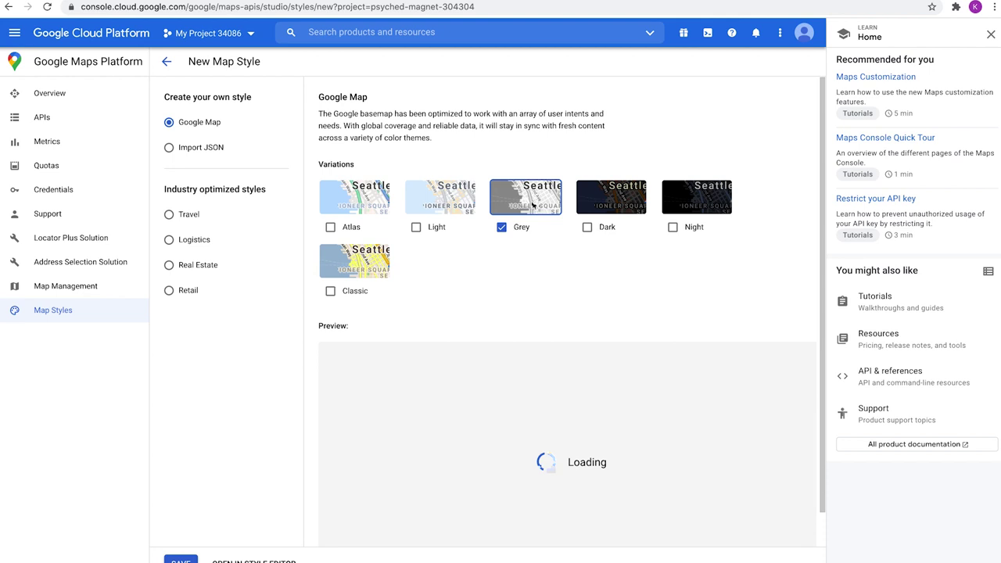
{"action": "left_click", "coordinate": [458, 203]}
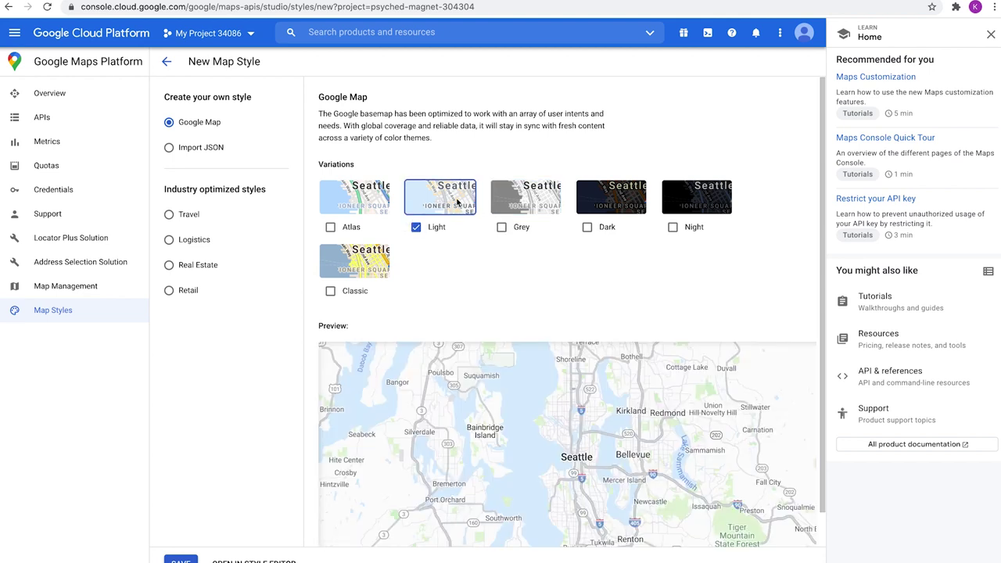
{"action": "left_click", "coordinate": [378, 198]}
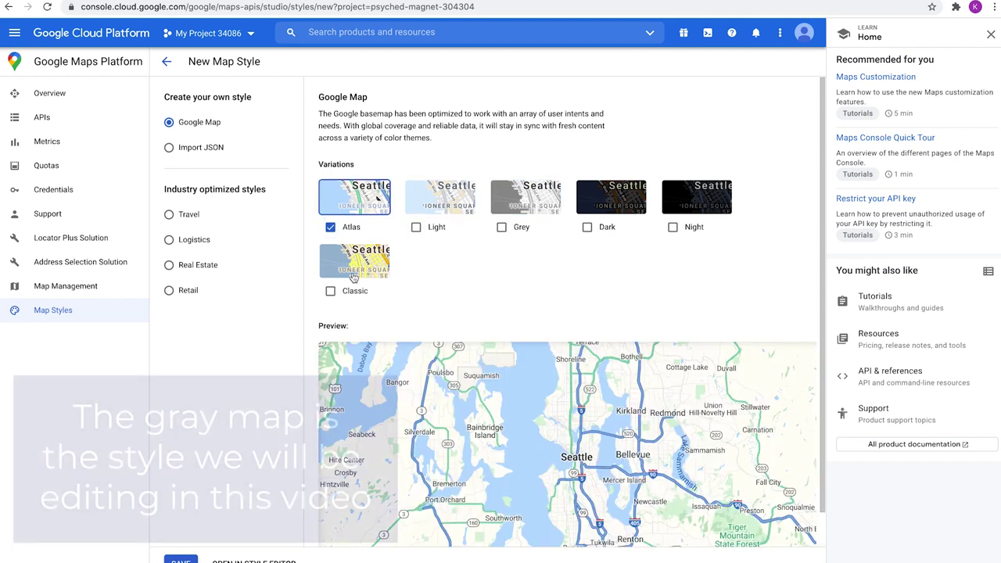
{"action": "left_click", "coordinate": [354, 275]}
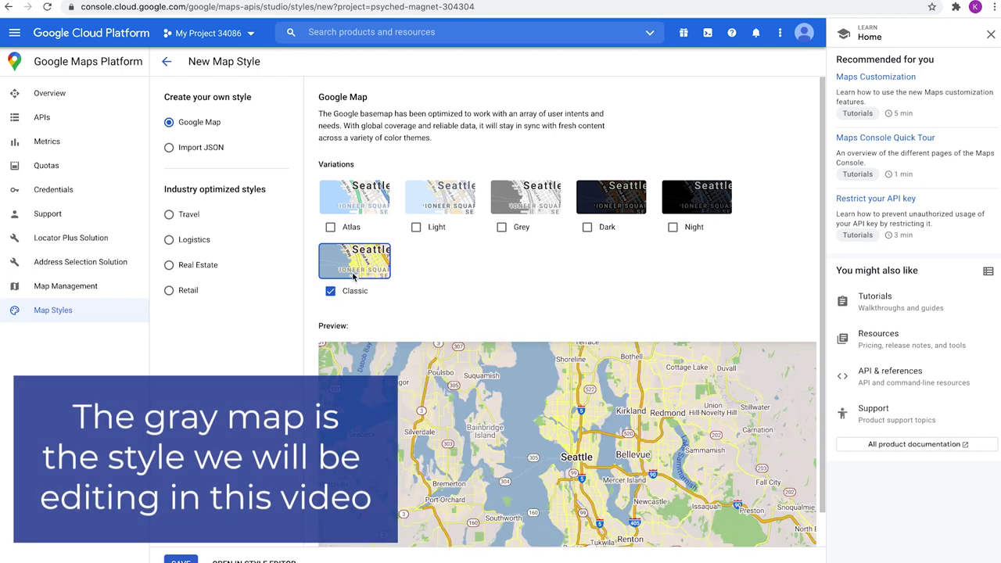
Step: Choose the Grey variation and save the style as "BW Map for Laser Engraving" with the description "Use this map style for laser engraving"
{"action": "scroll", "coordinate": [469, 235], "scroll_direction": "down", "scroll_amount": 1}
{"action": "left_click", "coordinate": [518, 176]}
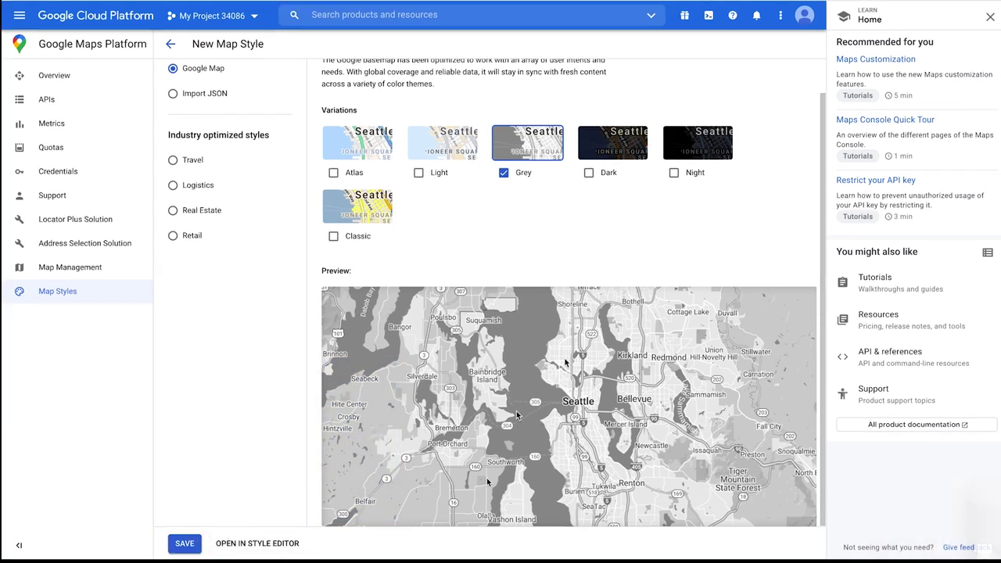
{"action": "left_click", "coordinate": [185, 544]}
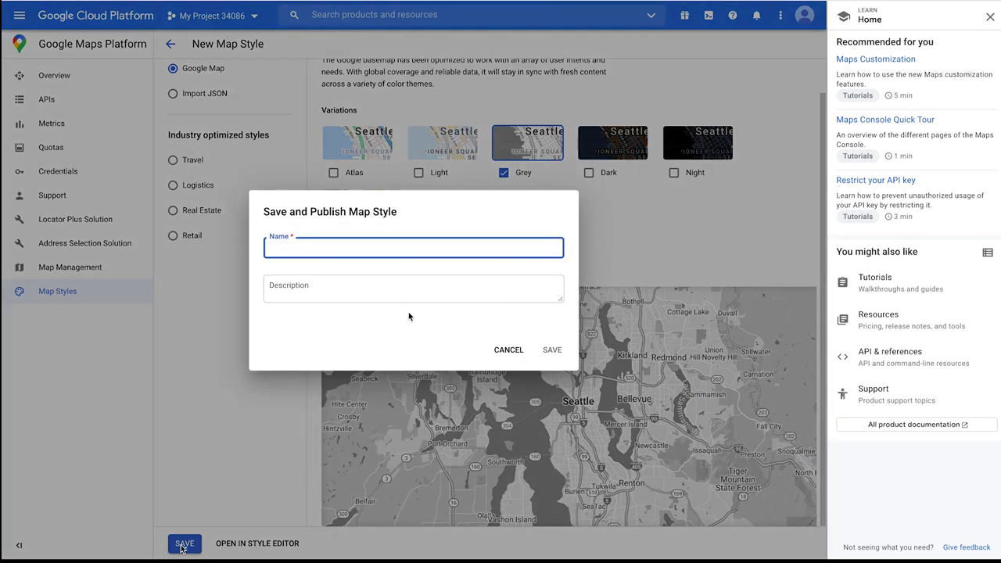
{"action": "type", "text": "BW Map for Laser Engraving"}
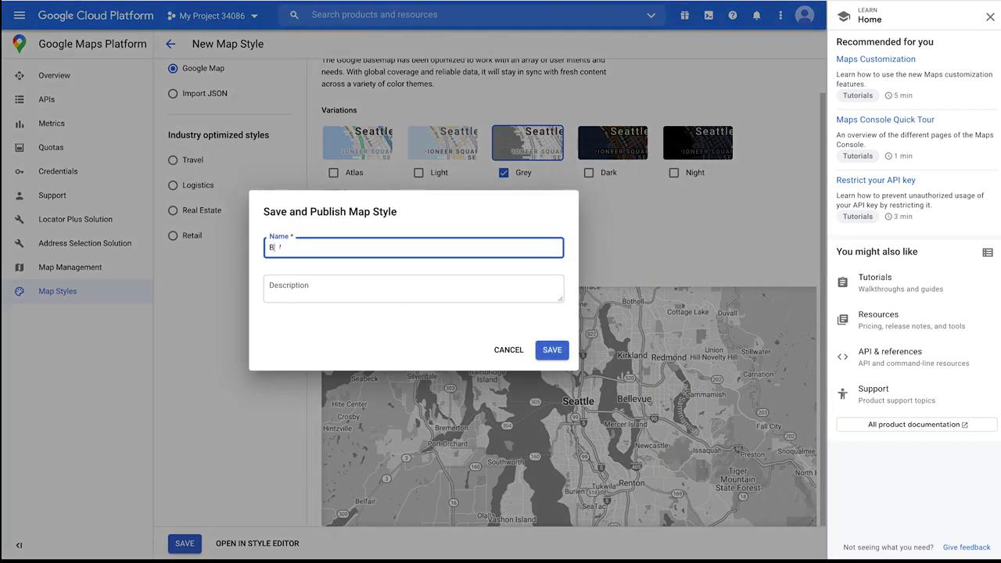
{"action": "left_click", "coordinate": [513, 287]}
{"action": "type", "text": "Use this map style for laser engraving"}
{"action": "left_click", "coordinate": [558, 353]}
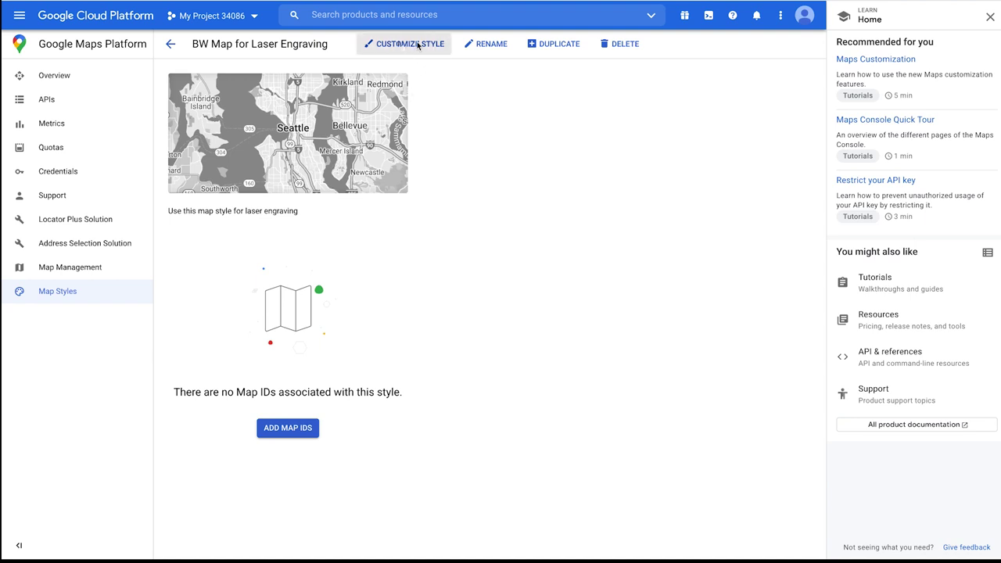
Step: Open the saved style for customization and review the stroke, fill and text settings that apply to all features
{"action": "left_click", "coordinate": [397, 46]}
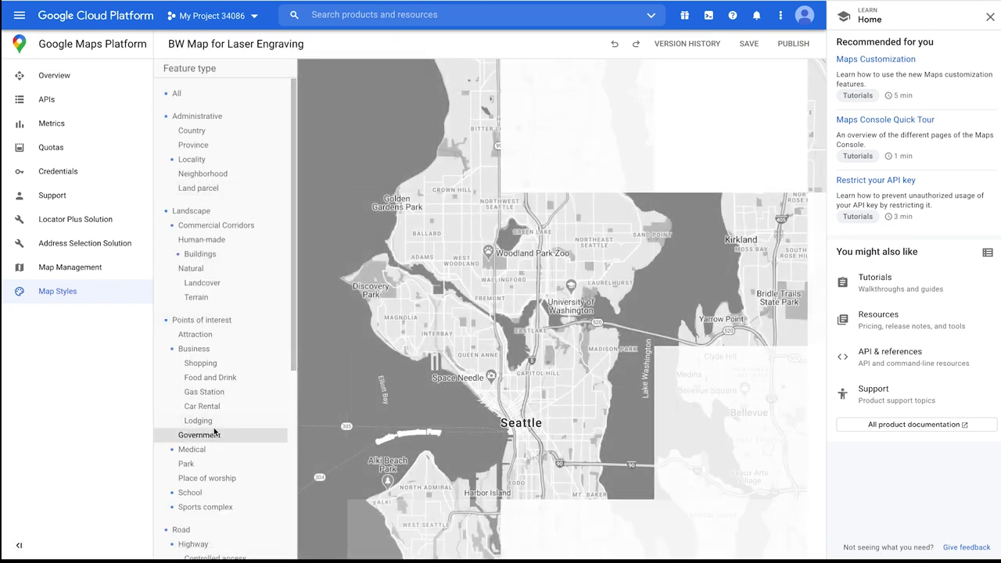
{"action": "left_click", "coordinate": [178, 94]}
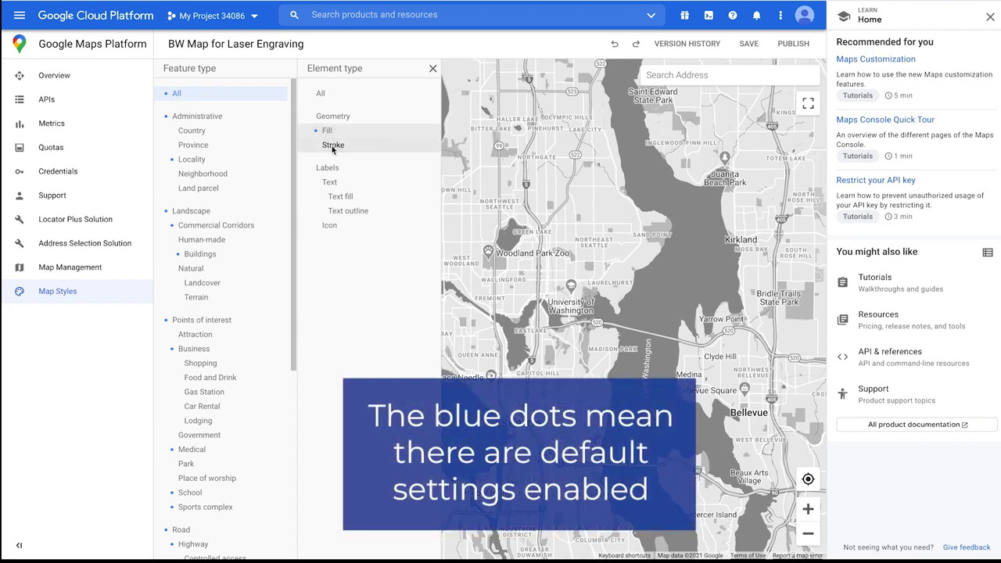
{"action": "left_click", "coordinate": [333, 145]}
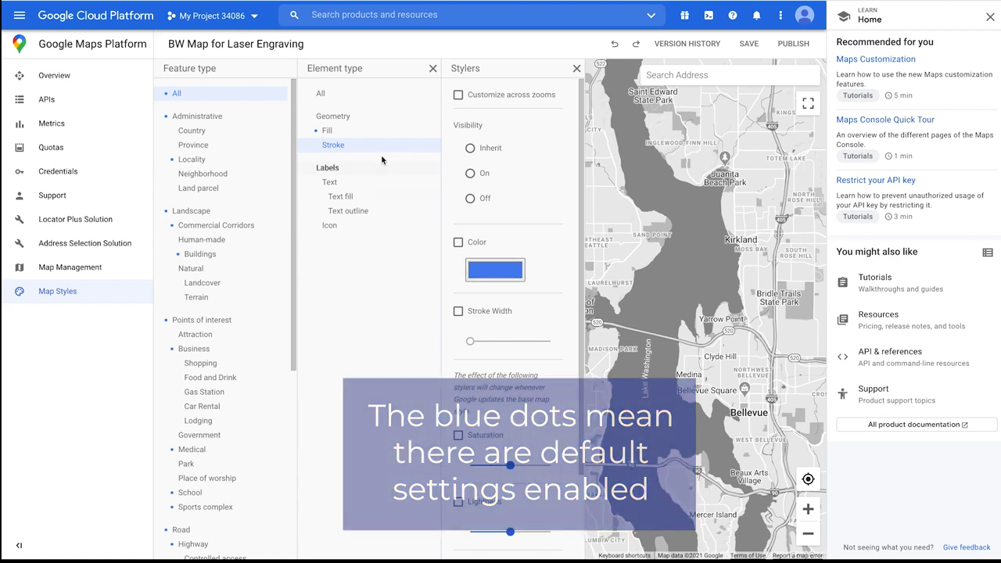
{"action": "left_click", "coordinate": [328, 133]}
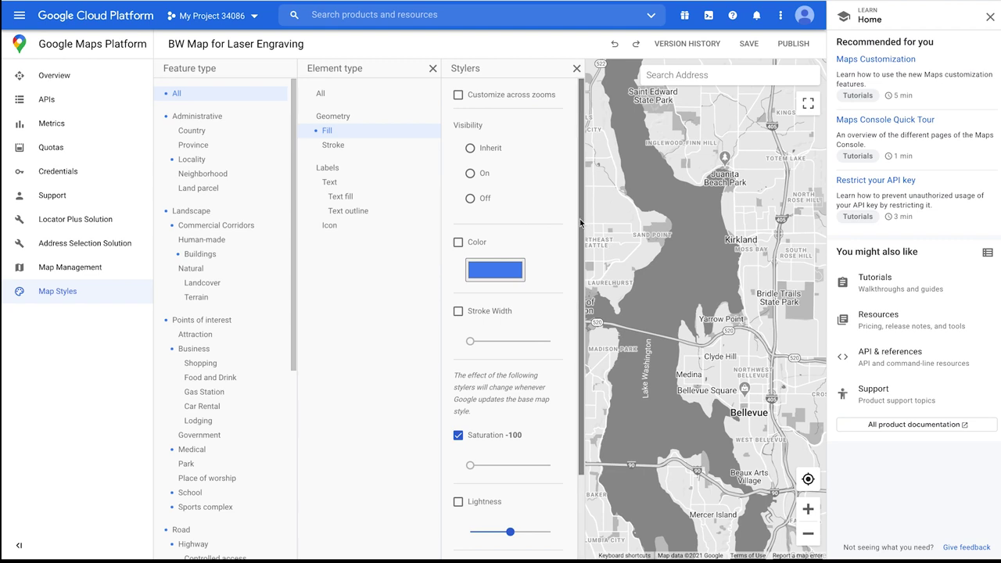
{"action": "scroll", "coordinate": [573, 269], "scroll_direction": "down", "scroll_amount": 1}
{"action": "scroll", "coordinate": [573, 270], "scroll_direction": "down", "scroll_amount": 3}
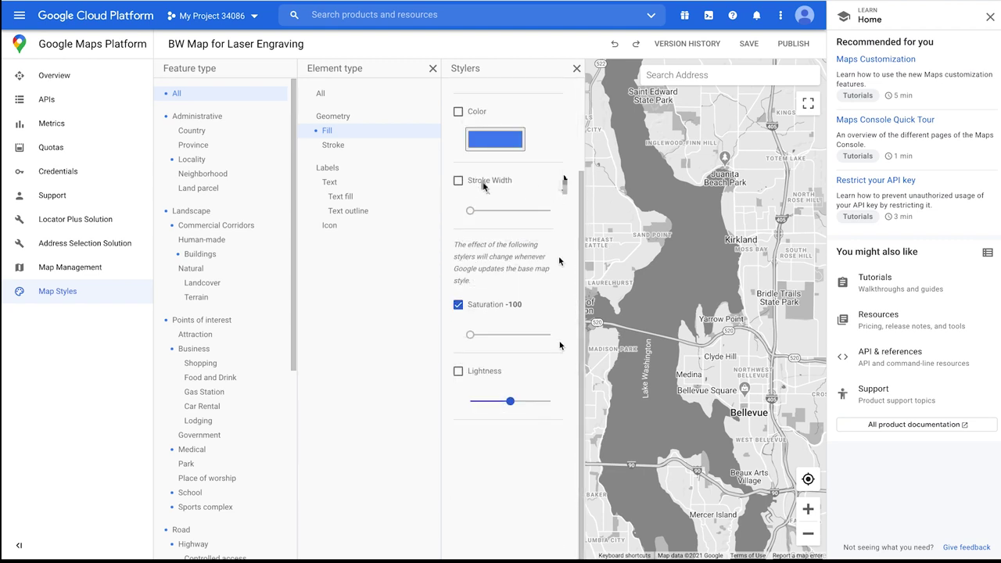
{"action": "left_click", "coordinate": [329, 181]}
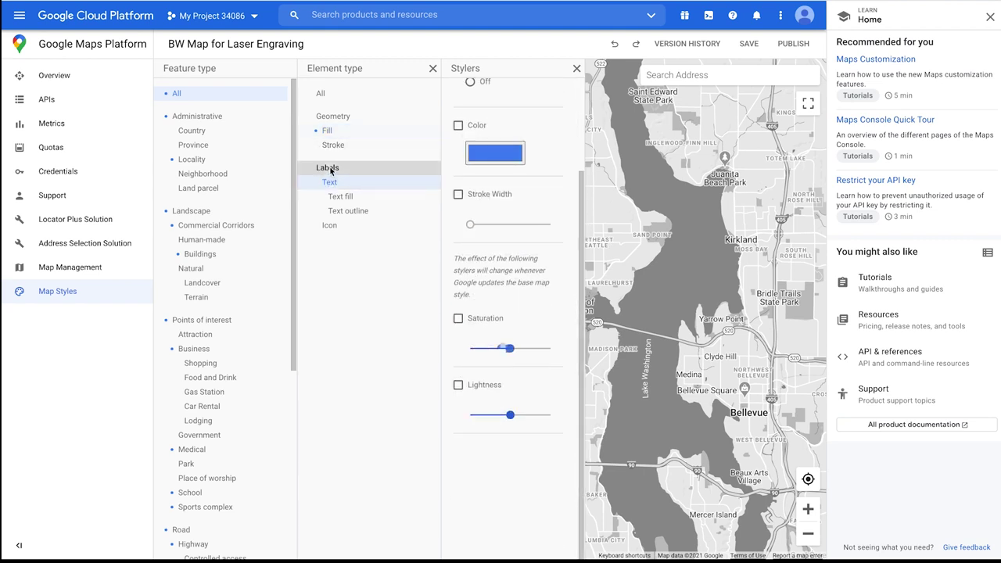
Step: Disable the custom color on the geometry stroke of Administrative features
{"action": "left_click", "coordinate": [208, 119]}
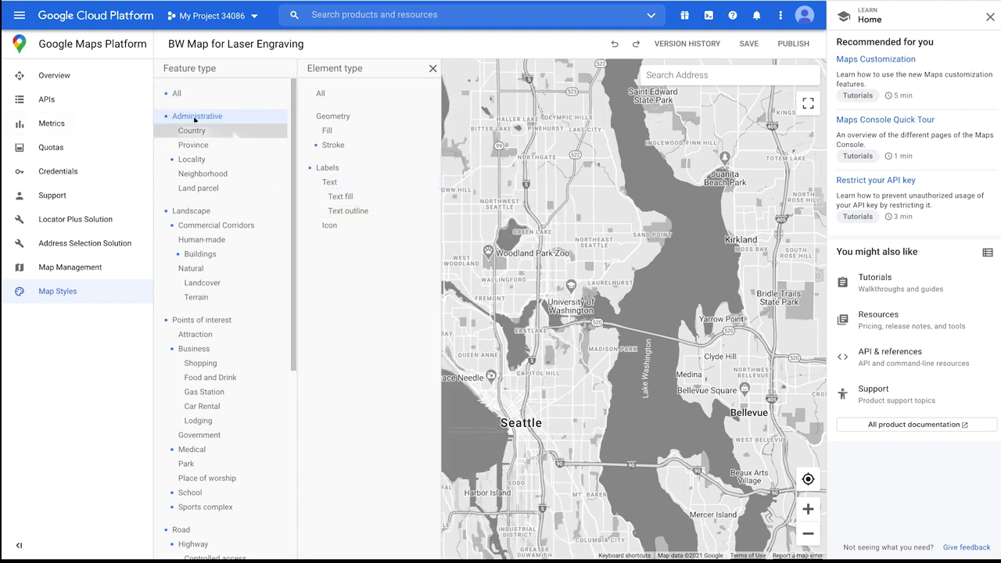
{"action": "left_click", "coordinate": [329, 146]}
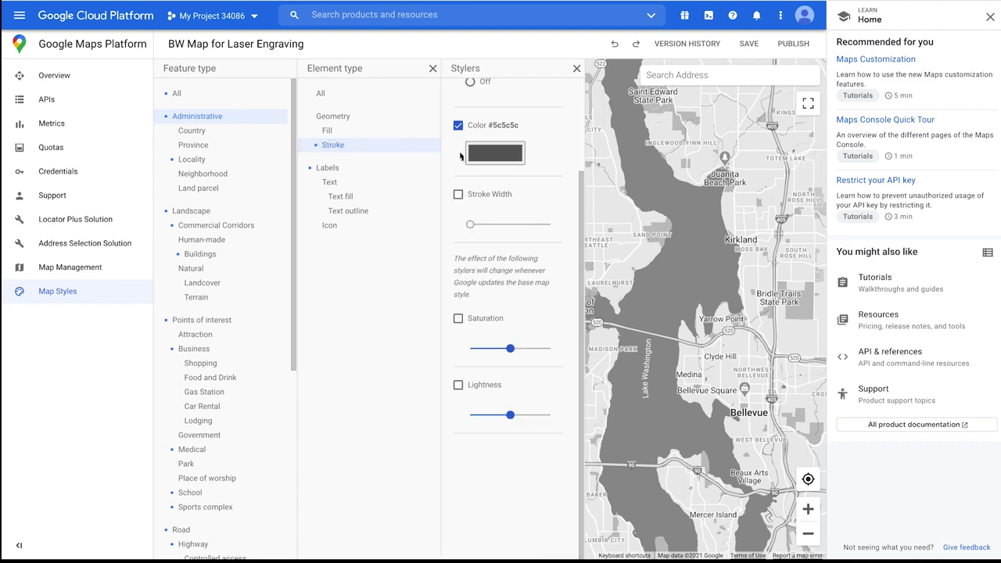
{"action": "left_click", "coordinate": [458, 126]}
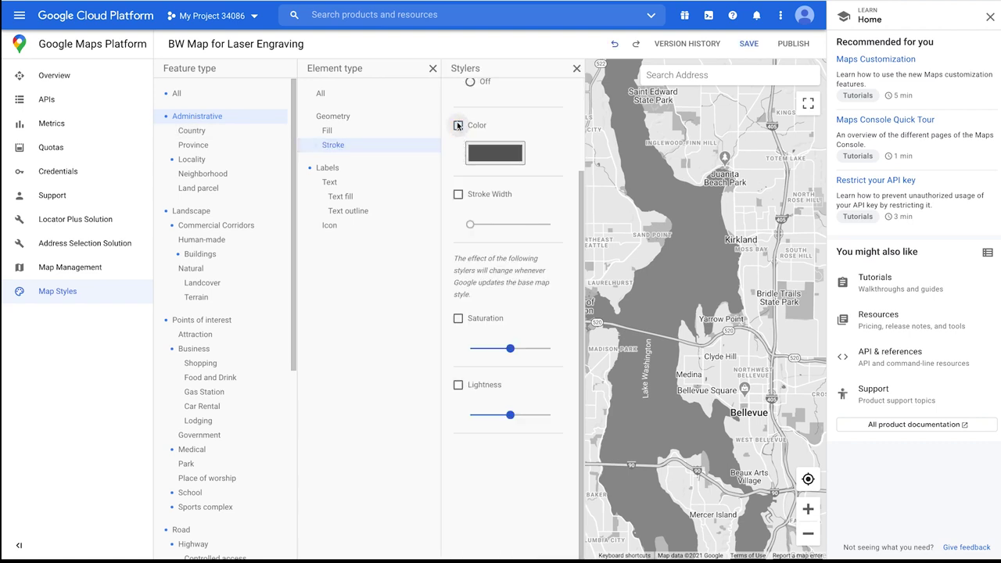
{"action": "left_click", "coordinate": [458, 126]}
{"action": "left_click", "coordinate": [458, 125]}
{"action": "left_click_drag", "start_coordinate": [583, 180], "coordinate": [598, 80]}
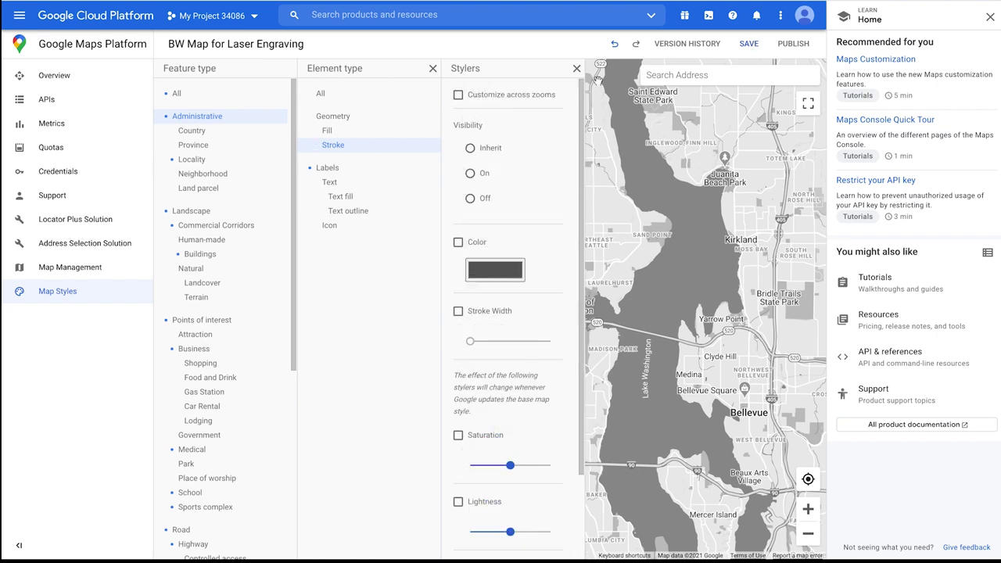
Step: Set visibility to Off for the Administrative labels and for the Locality label text fill
{"action": "left_click", "coordinate": [328, 169]}
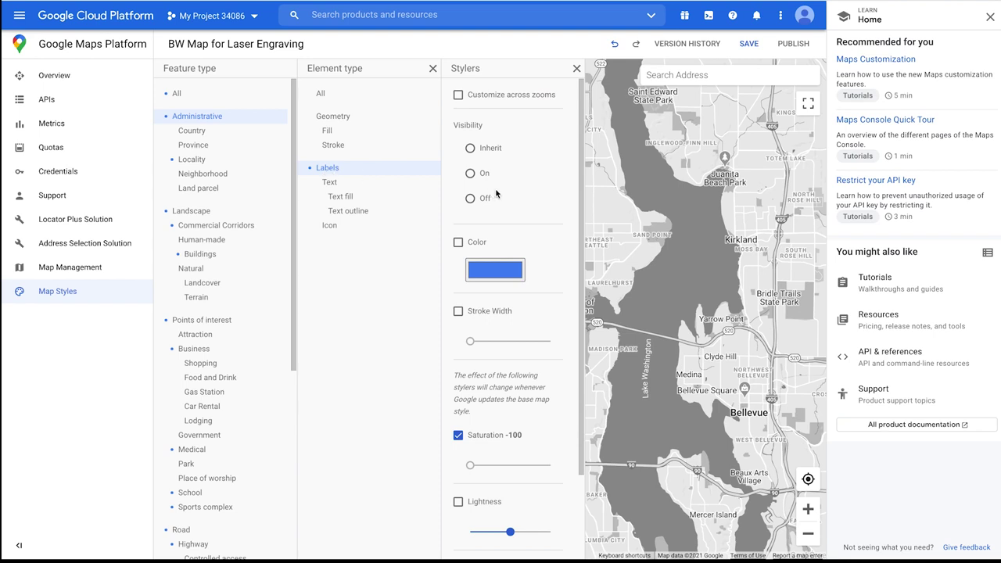
{"action": "left_click", "coordinate": [469, 198]}
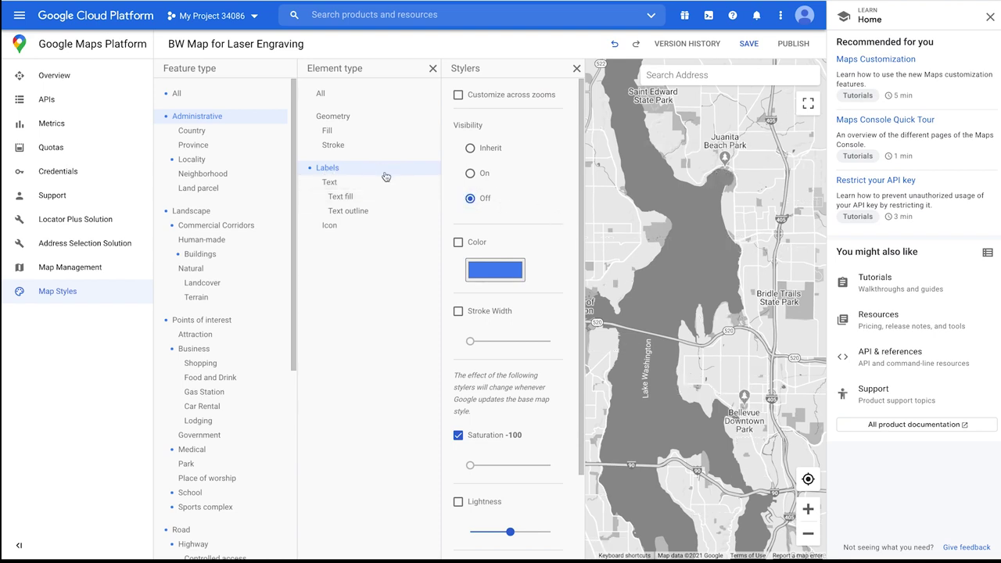
{"action": "left_click", "coordinate": [188, 162]}
{"action": "left_click", "coordinate": [338, 196]}
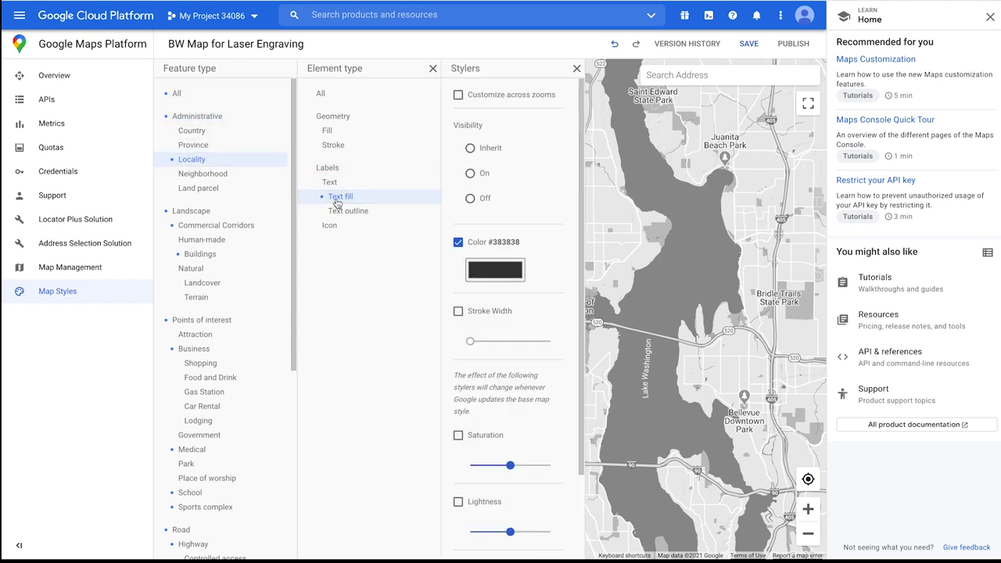
{"action": "left_click", "coordinate": [469, 198]}
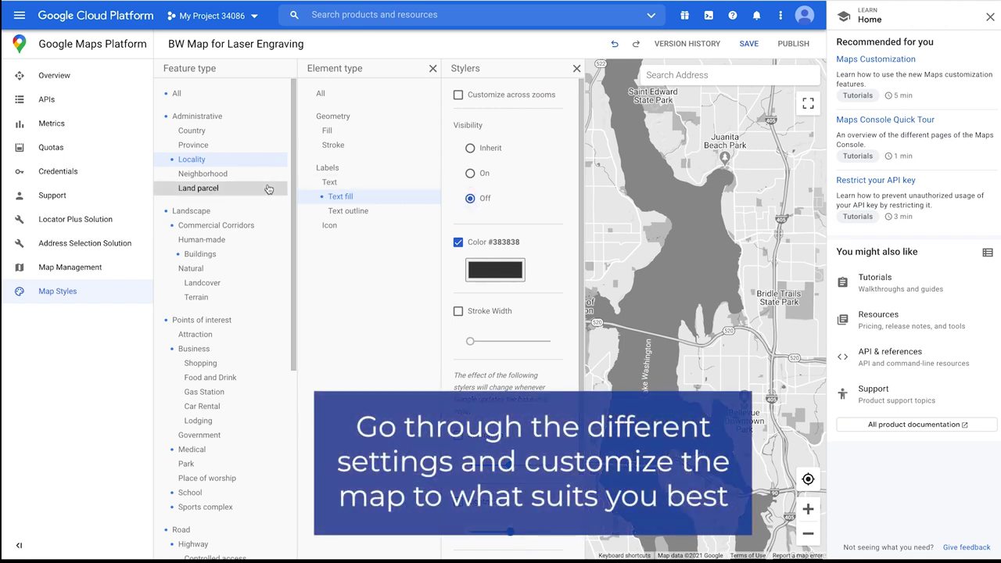
Step: Set the visibility of the Landscape label text fill to Off
{"action": "left_click", "coordinate": [214, 213]}
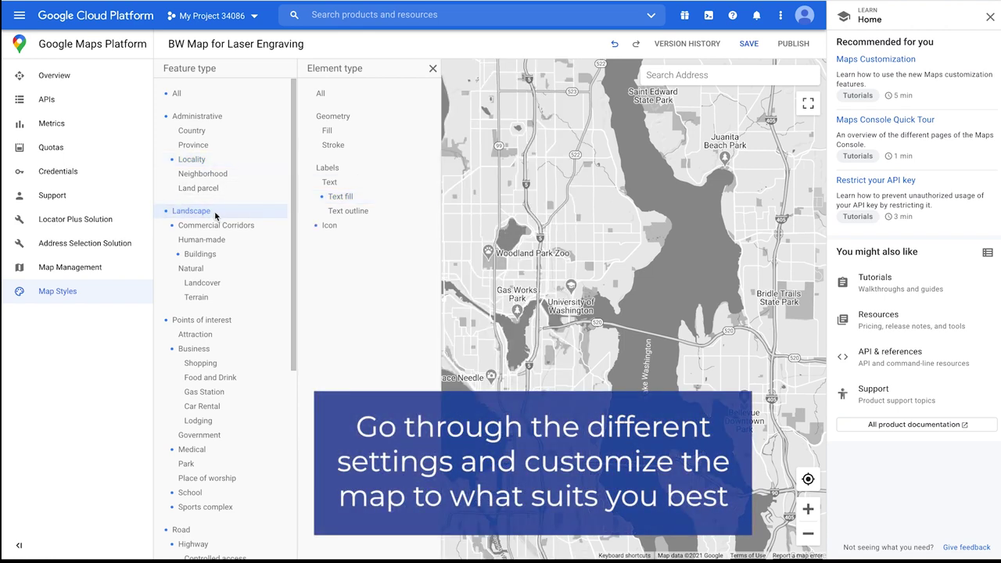
{"action": "left_click", "coordinate": [345, 202]}
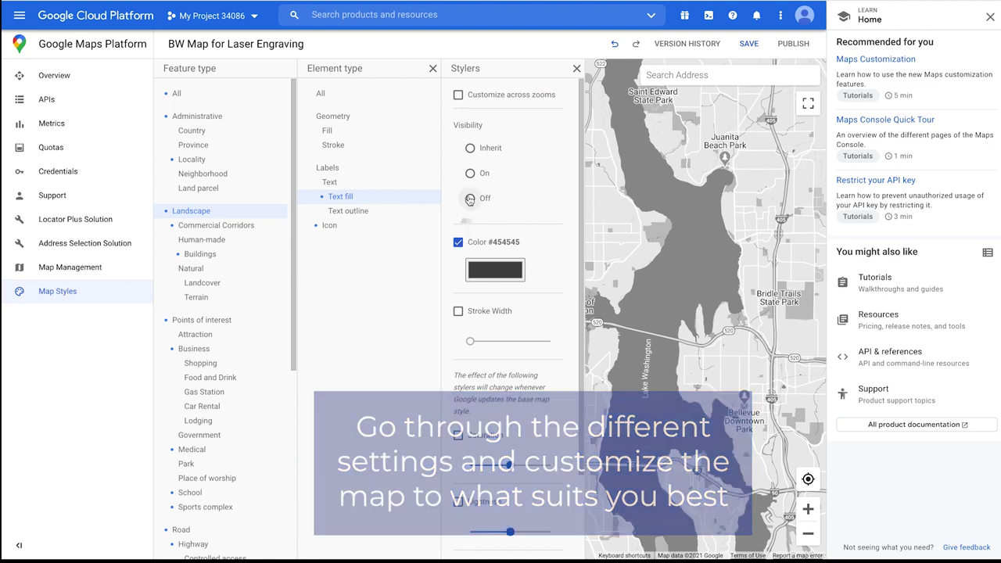
{"action": "left_click", "coordinate": [470, 197]}
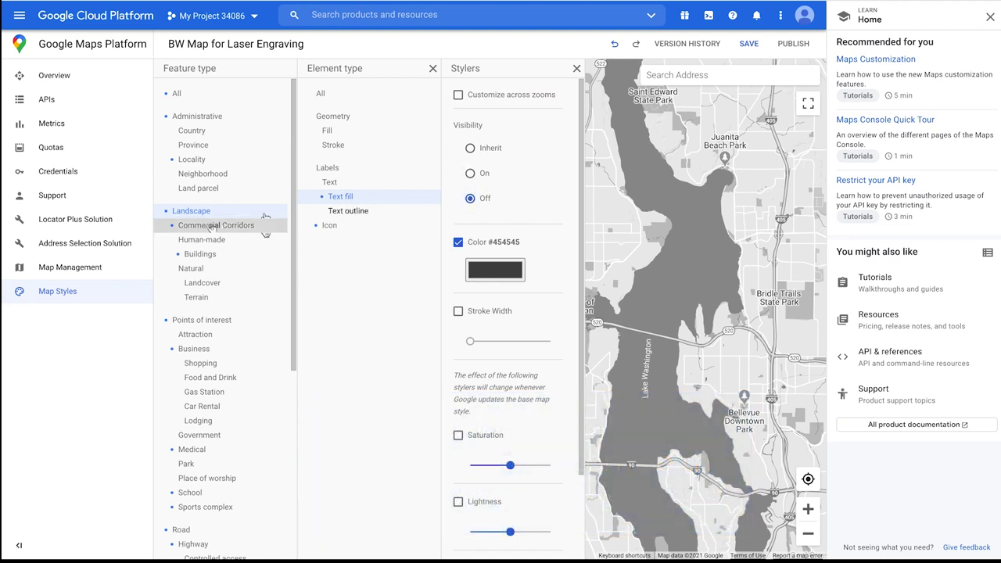
Step: Set geometry visibility to Off for Commercial Corridors and for Business points of interest
{"action": "left_click", "coordinate": [214, 226]}
{"action": "left_click", "coordinate": [348, 116]}
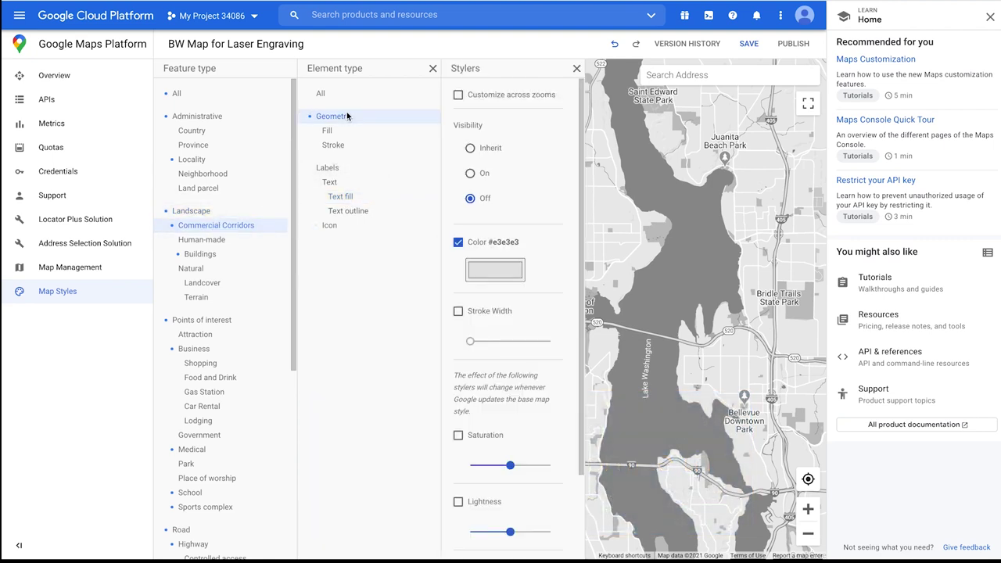
{"action": "left_click", "coordinate": [470, 173]}
{"action": "left_click", "coordinate": [470, 198]}
{"action": "left_click", "coordinate": [201, 319]}
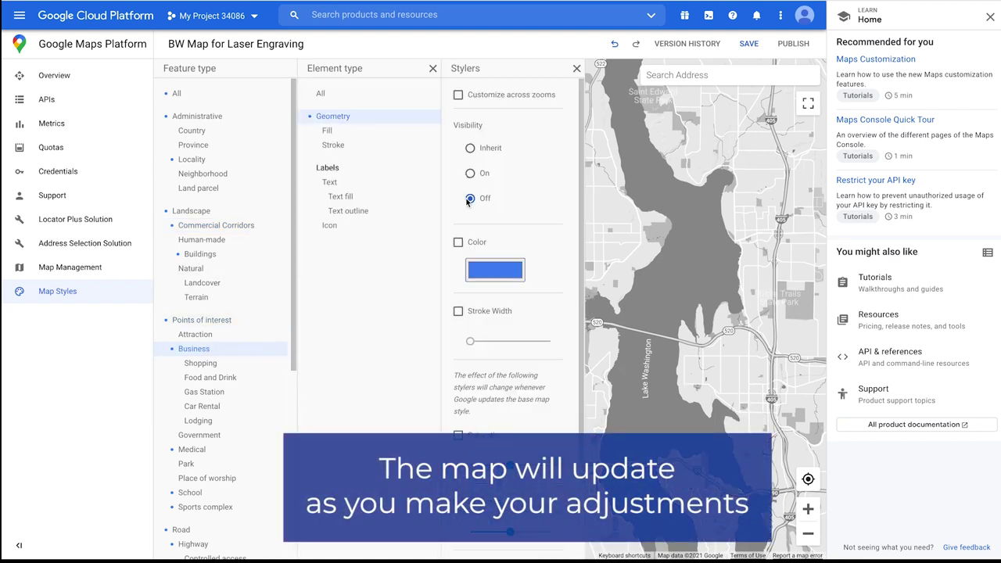
{"action": "scroll", "coordinate": [216, 312], "scroll_direction": "down", "scroll_amount": 3}
{"action": "left_click", "coordinate": [216, 310]}
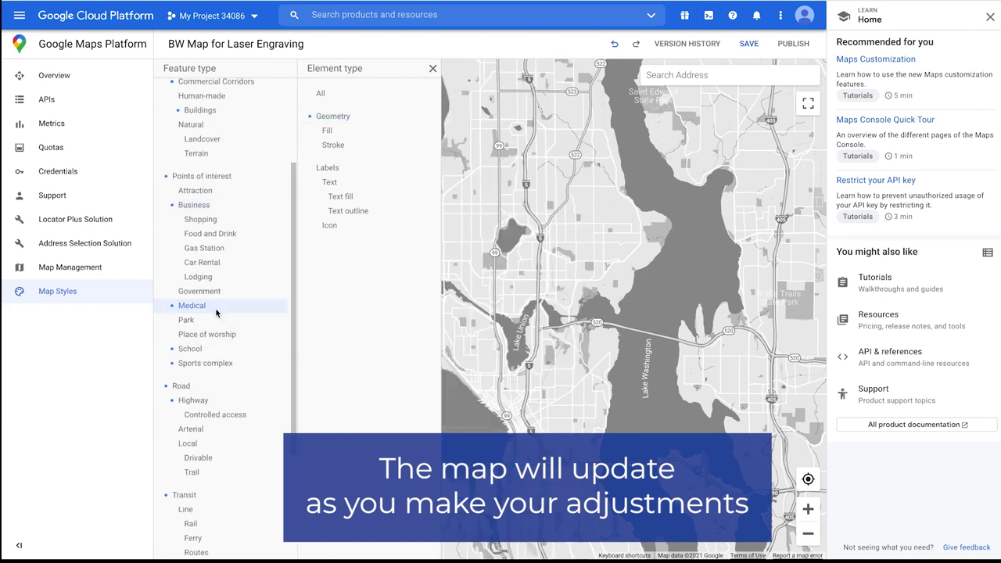
Step: Set the visibility of the Road geometry fill to On
{"action": "left_click", "coordinate": [201, 272]}
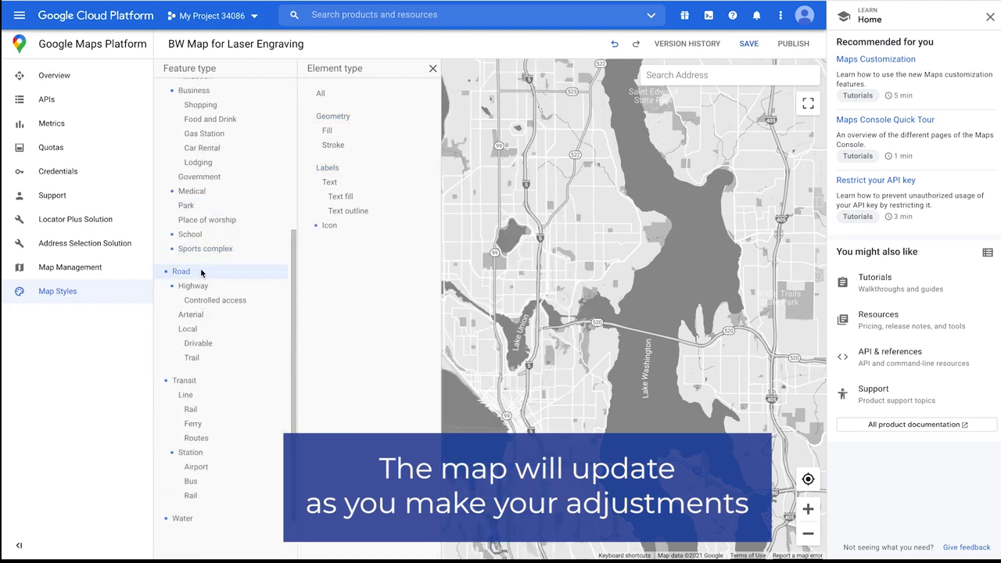
{"action": "left_click", "coordinate": [329, 225]}
{"action": "left_click", "coordinate": [337, 132]}
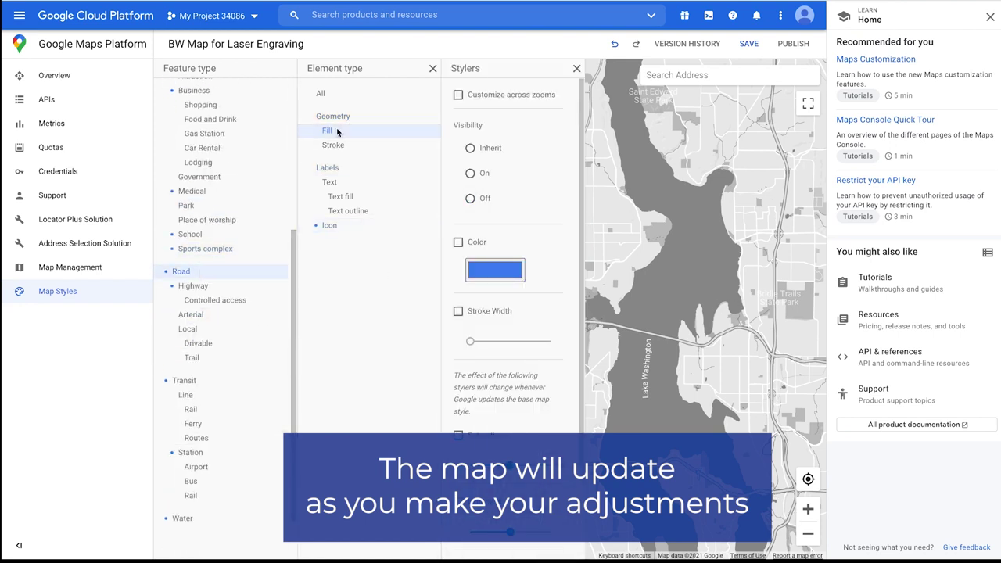
{"action": "left_click", "coordinate": [469, 173]}
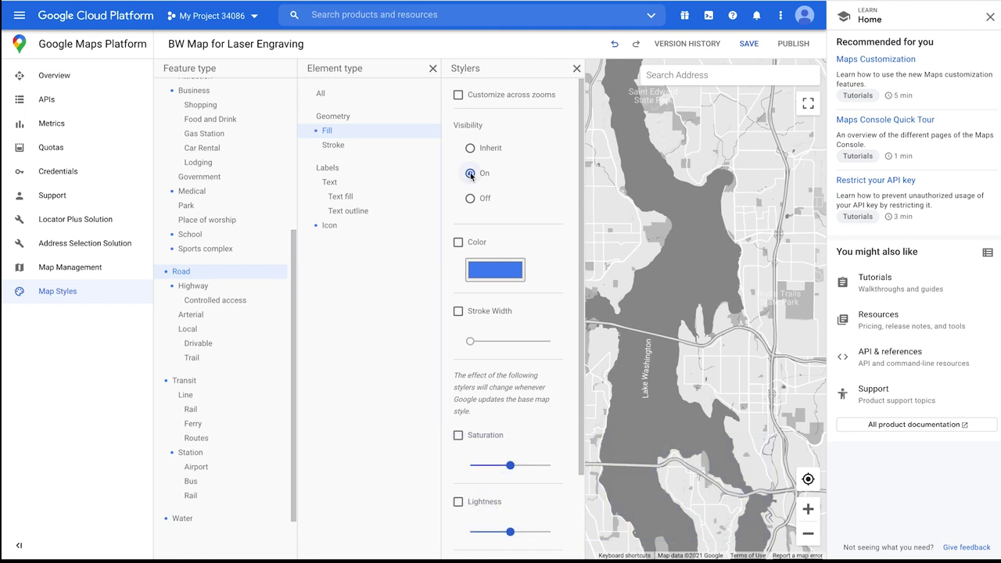
Step: Enable a custom color for the Road geometry fill and set it to black
{"action": "left_click", "coordinate": [458, 243]}
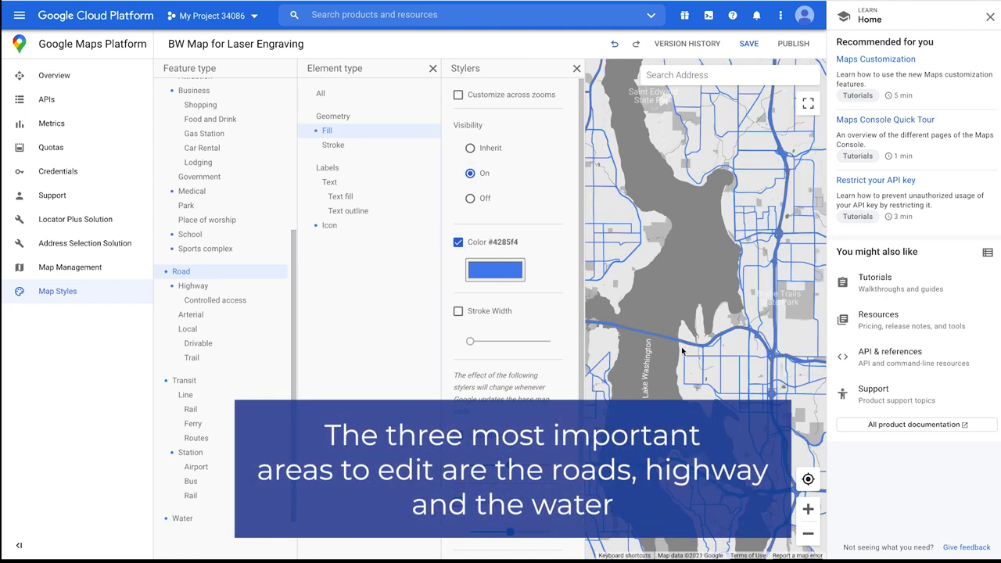
{"action": "left_click", "coordinate": [488, 272]}
{"action": "left_click_drag", "start_coordinate": [486, 351], "coordinate": [456, 390]}
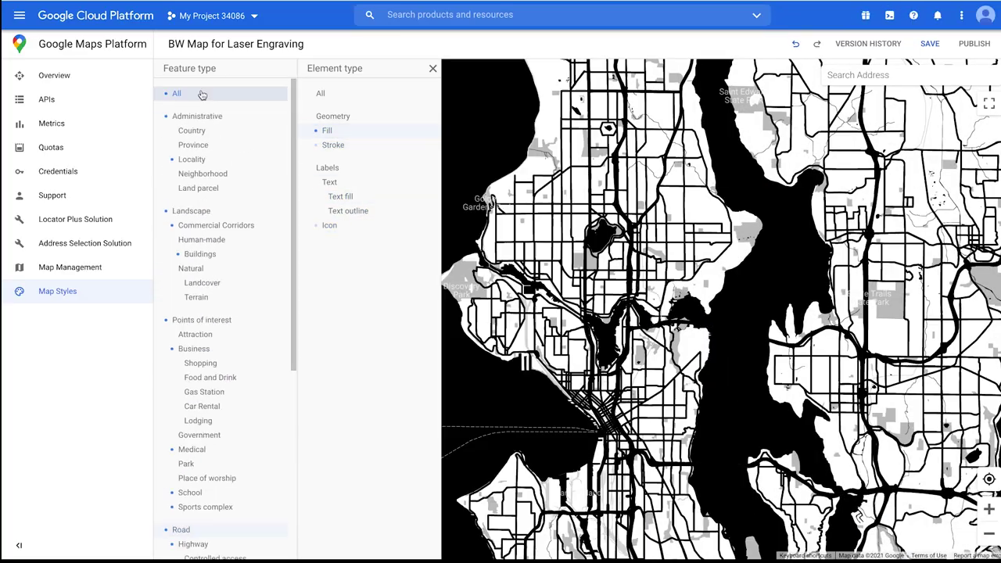
Step: Open the Landscape geometry fill, and set the Road geometry stroke width to 1
{"action": "left_click", "coordinate": [190, 210]}
{"action": "left_click", "coordinate": [334, 130]}
{"action": "scroll", "coordinate": [202, 312], "scroll_direction": "down", "scroll_amount": 2}
{"action": "left_click", "coordinate": [190, 353]}
{"action": "left_click", "coordinate": [334, 144]}
{"action": "mouse_move", "coordinate": [470, 341]}
{"action": "left_mouse_down"}
{"action": "mouse_move", "coordinate": [489, 341]}
{"action": "mouse_move", "coordinate": [480, 341]}
{"action": "left_mouse_up"}
Step: Style the Arterial and Local roads, with Arterial visibility On, and save the map style
{"action": "left_click", "coordinate": [238, 389]}
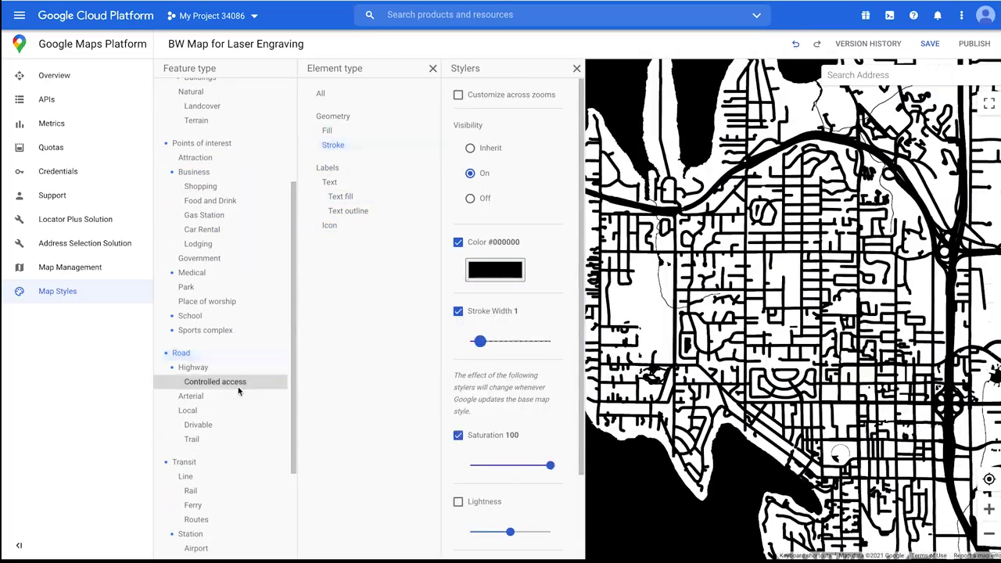
{"action": "left_click", "coordinate": [238, 382]}
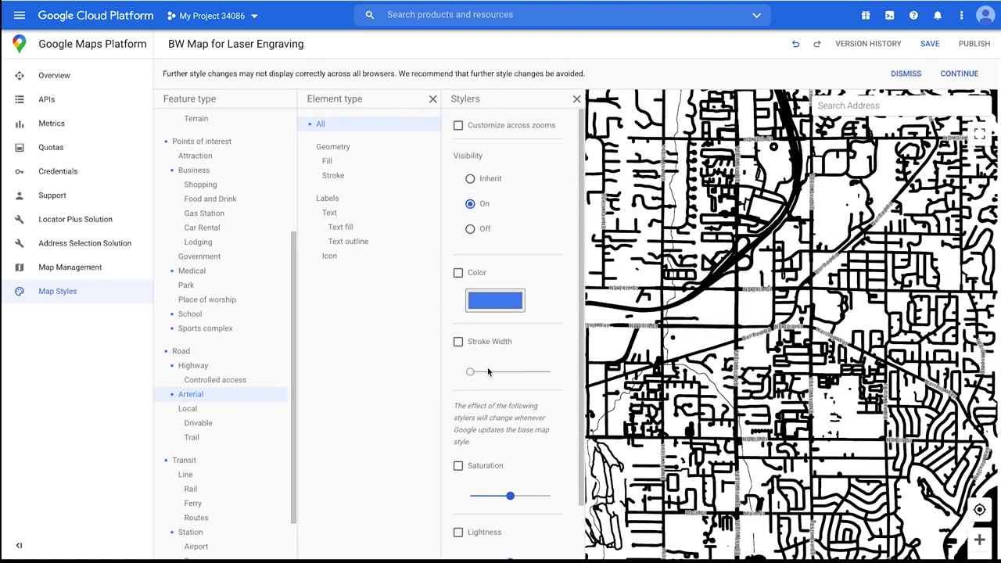
{"action": "left_click", "coordinate": [187, 408]}
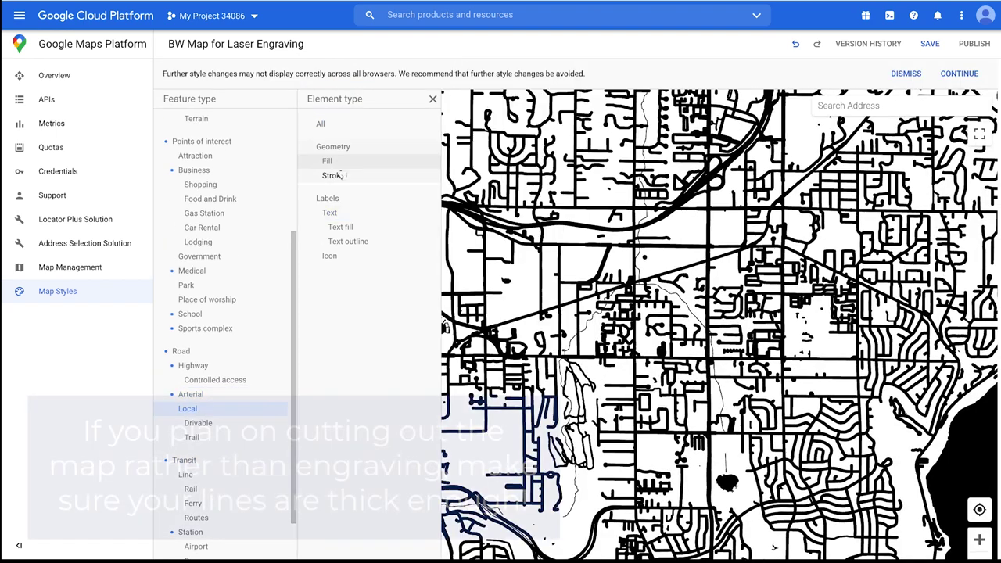
{"action": "left_click", "coordinate": [333, 161]}
{"action": "left_click", "coordinate": [929, 44]}
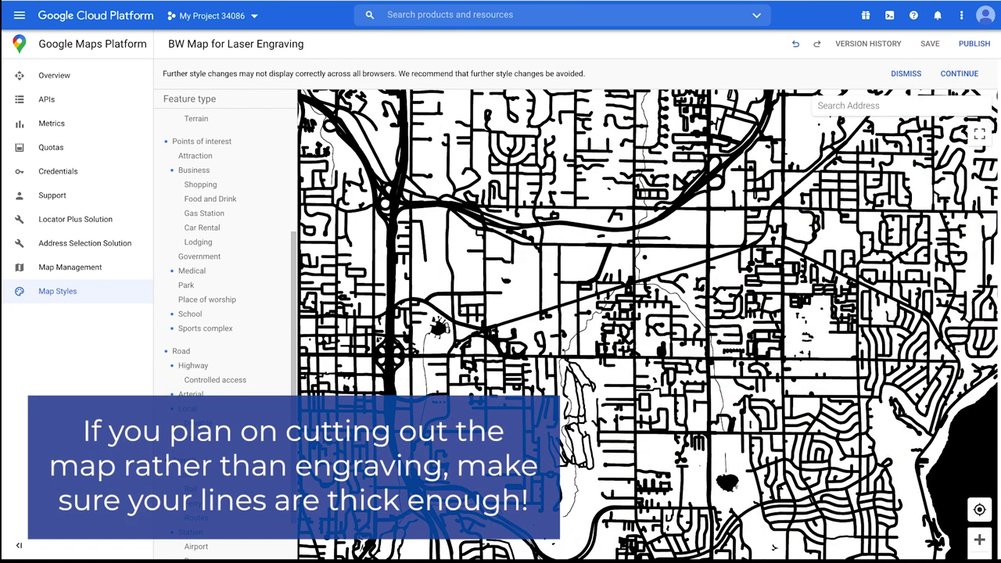
Step: Bookmark the map style page in the Laser Stuff folder and choose to continue past the style-change notice
{"action": "left_click", "coordinate": [938, 0]}
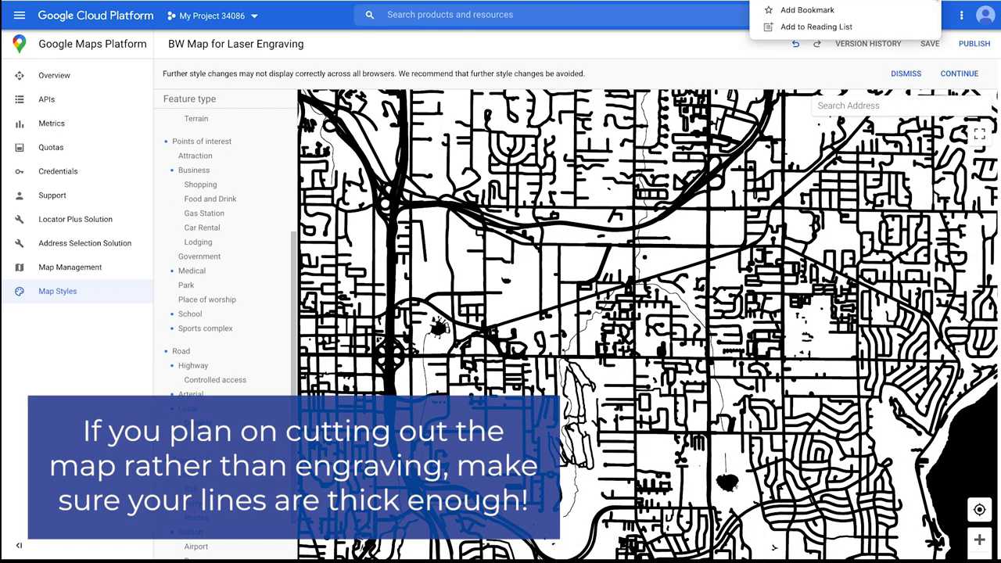
{"action": "left_click", "coordinate": [823, 10]}
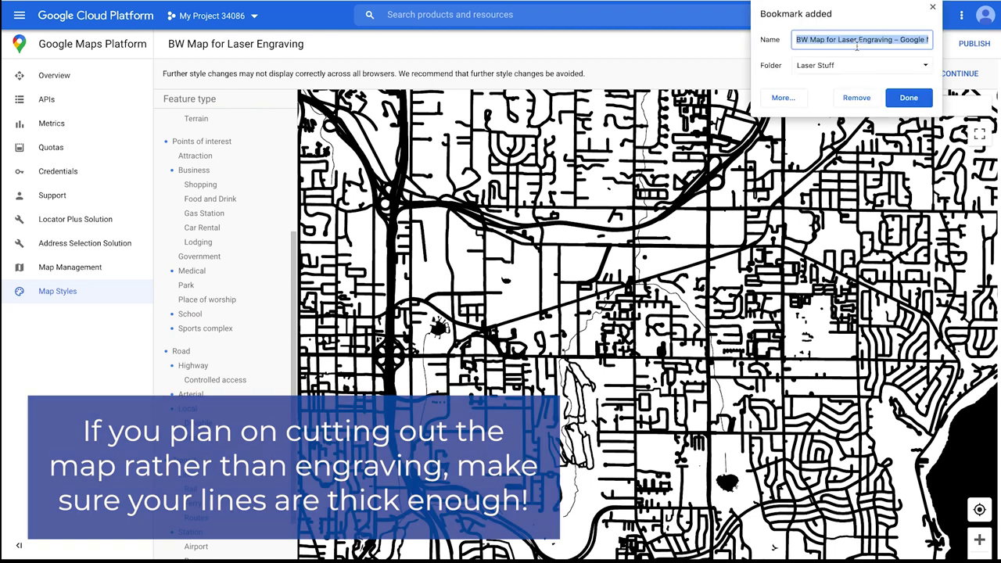
{"action": "left_click", "coordinate": [908, 98]}
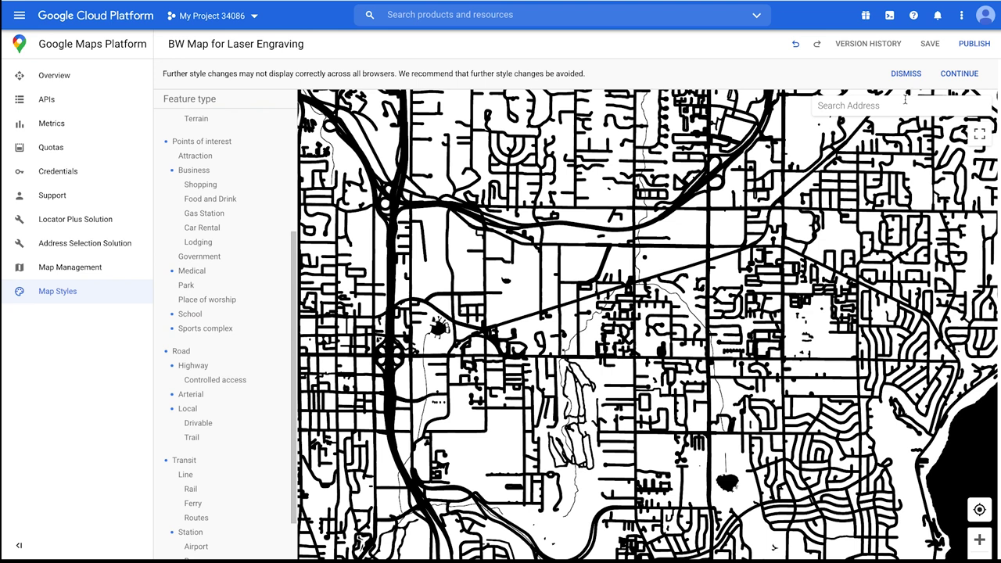
{"action": "left_click", "coordinate": [960, 75]}
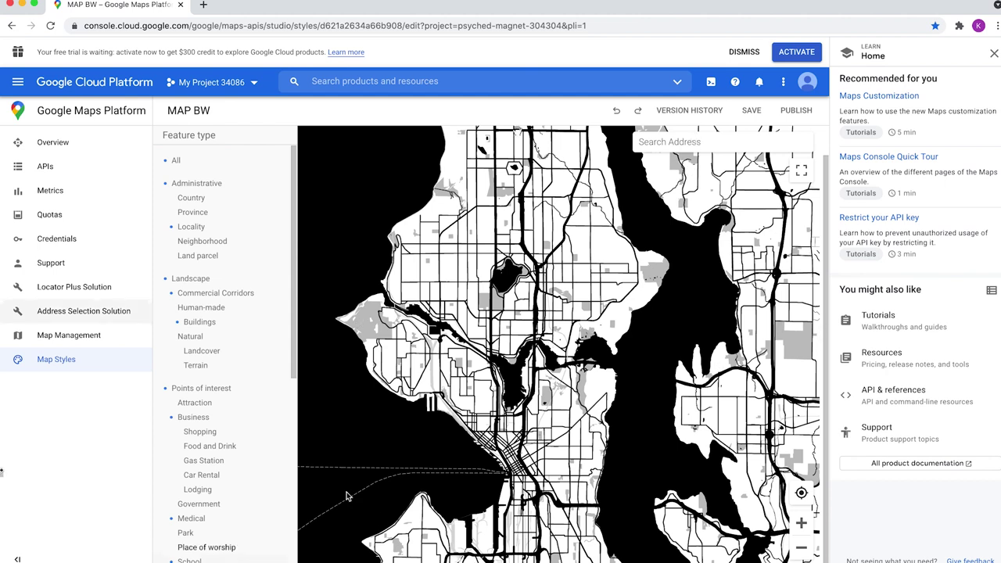
Step: Find Massachusetts, USA on the styled map using the address search
{"action": "left_click", "coordinate": [733, 136]}
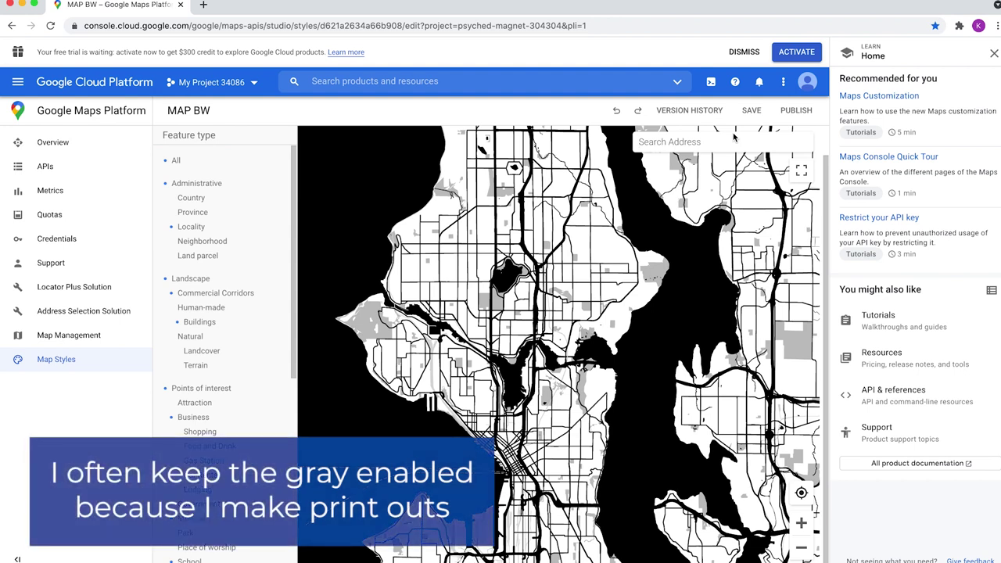
{"action": "type", "text": "massachusetts"}
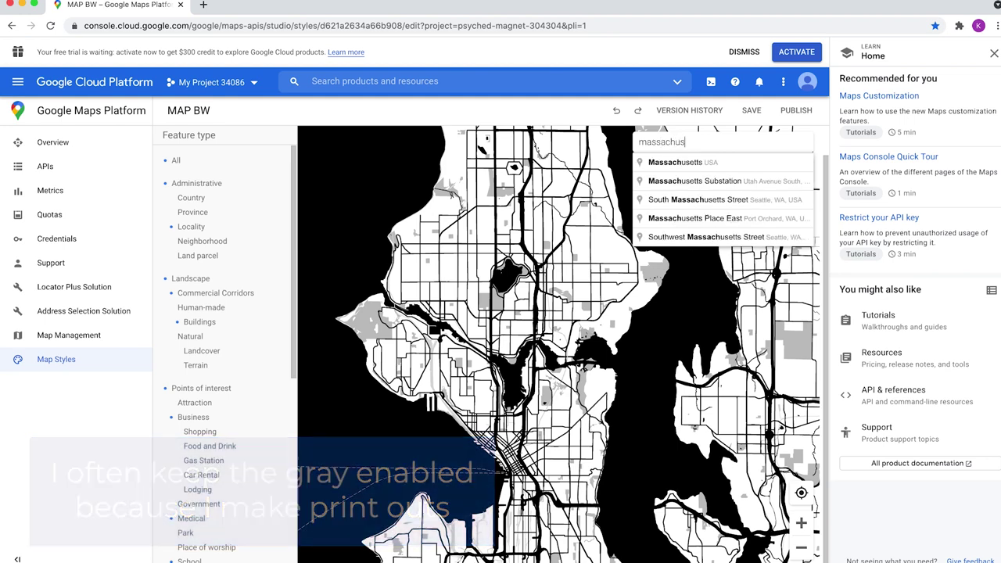
{"action": "left_click", "coordinate": [720, 163]}
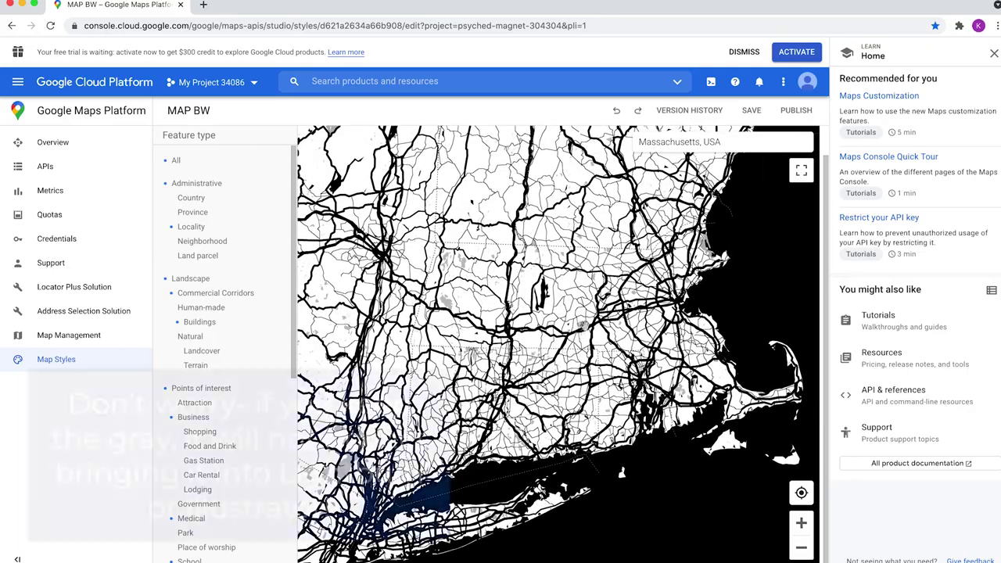
Step: Frame a close-up of the road network within Massachusetts and capture it as a screenshot
{"action": "scroll", "coordinate": [498, 344], "scroll_direction": "up", "scroll_amount": 3}
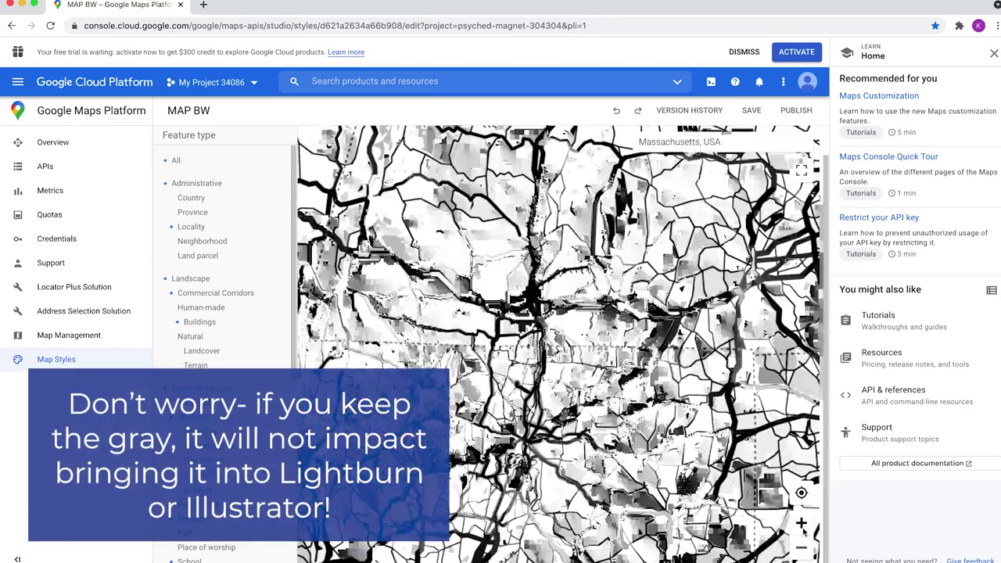
{"action": "left_click_drag", "start_coordinate": [582, 293], "coordinate": [512, 480]}
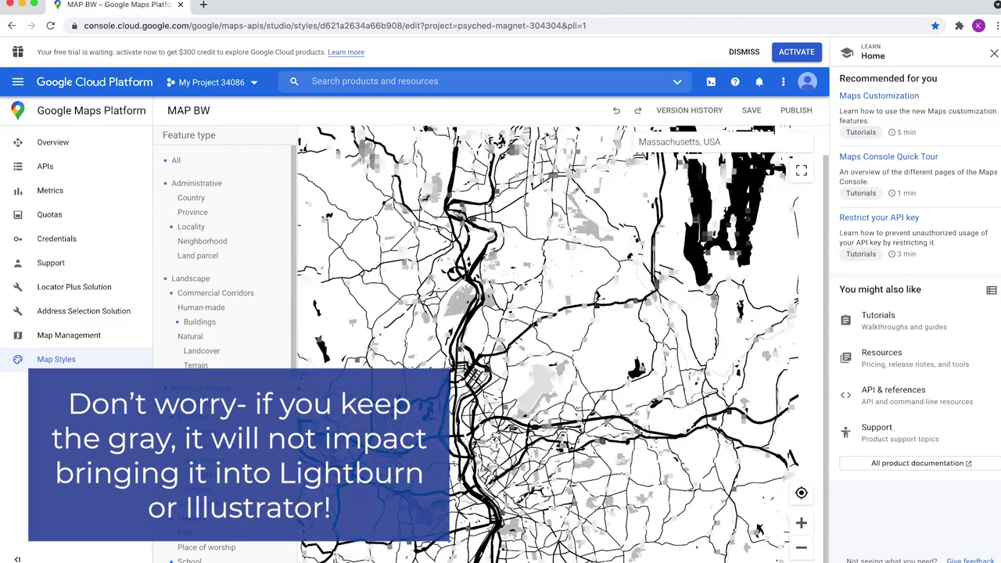
{"action": "left_click_drag", "start_coordinate": [539, 336], "coordinate": [587, 430]}
{"action": "left_click_drag", "start_coordinate": [817, 440], "coordinate": [803, 532]}
{"action": "left_click", "coordinate": [802, 529]}
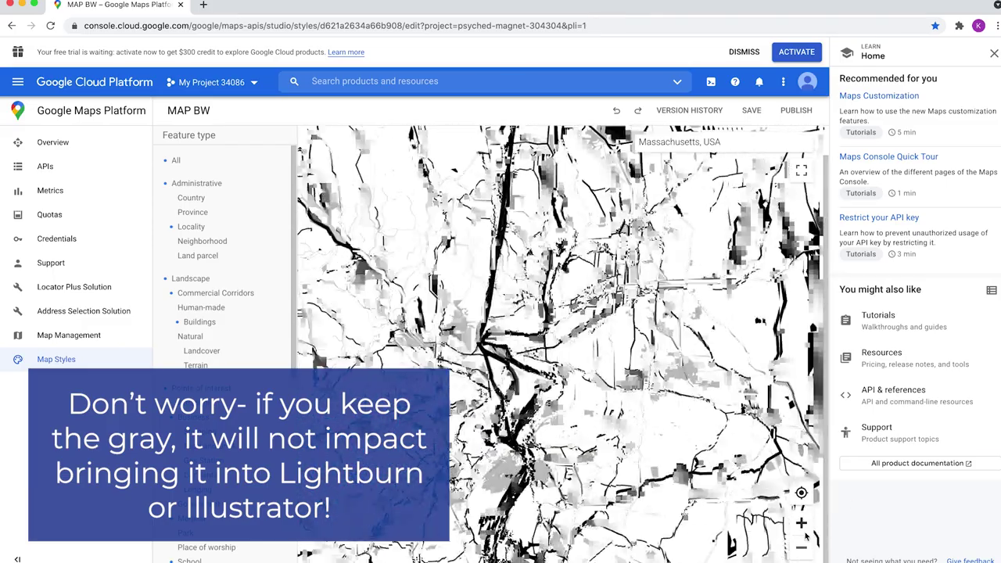
{"action": "left_click_drag", "start_coordinate": [547, 313], "coordinate": [563, 450]}
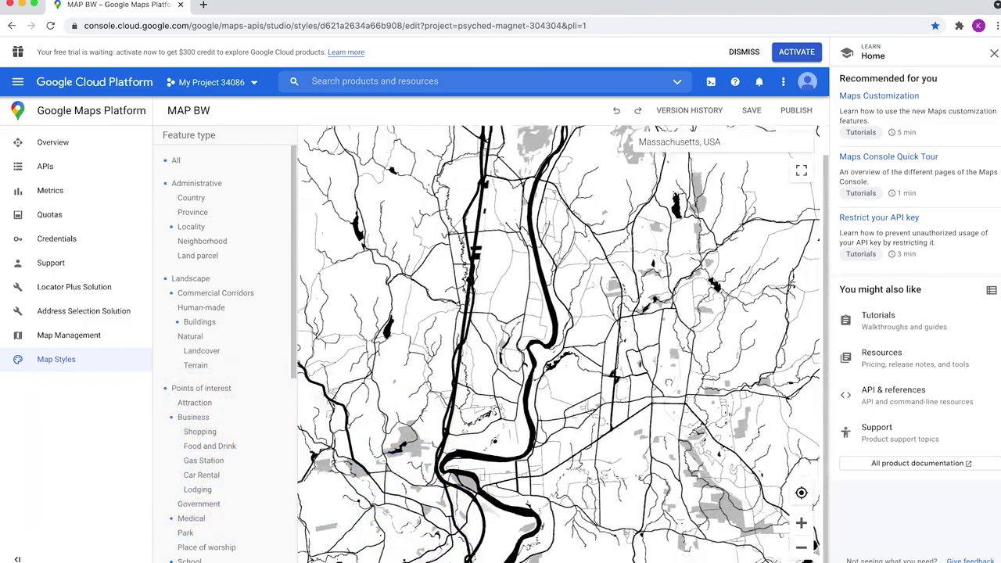
{"action": "key", "text": "super+shift+4"}
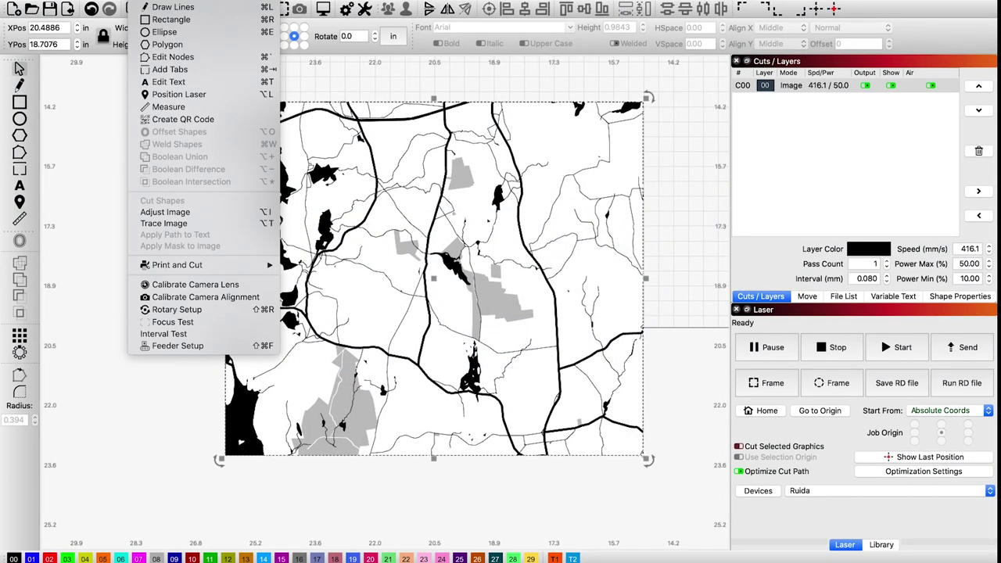
Step: In LightBurn, trace the selected map image with the threshold set to 213
{"action": "left_click", "coordinate": [182, 225]}
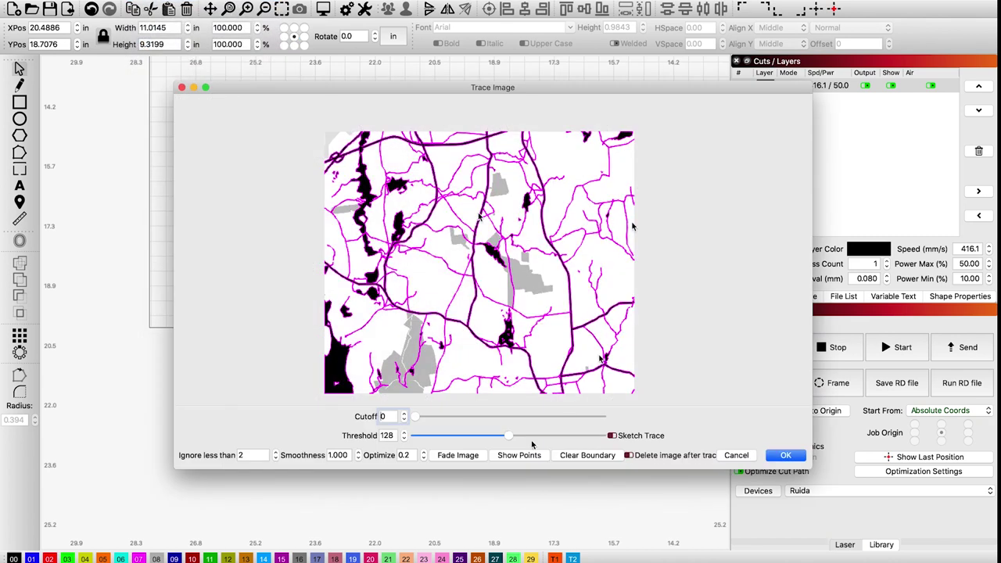
{"action": "mouse_move", "coordinate": [509, 438]}
{"action": "left_mouse_down"}
{"action": "mouse_move", "coordinate": [583, 437]}
{"action": "mouse_move", "coordinate": [559, 435]}
{"action": "mouse_move", "coordinate": [570, 435]}
{"action": "left_mouse_up"}
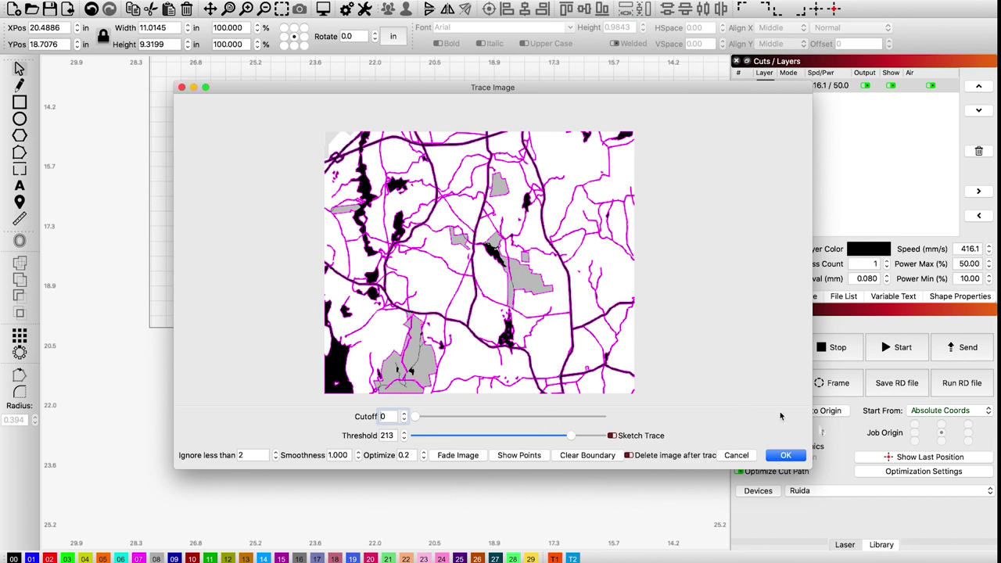
{"action": "left_click", "coordinate": [784, 456]}
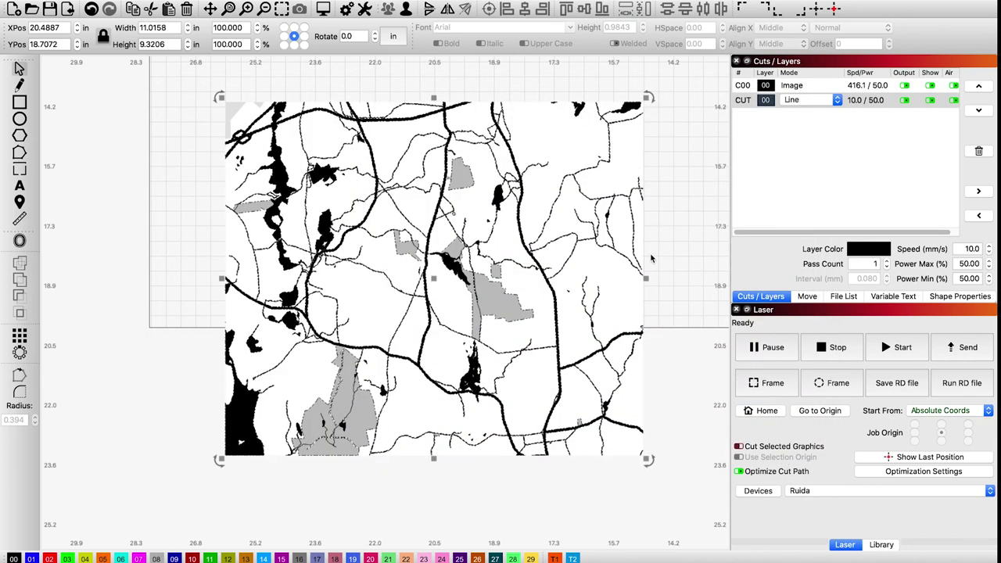
Step: Move the traced outlines off the map image and undo the move
{"action": "left_click", "coordinate": [638, 177]}
{"action": "mouse_move", "coordinate": [638, 177]}
{"action": "left_mouse_down"}
{"action": "mouse_move", "coordinate": [532, 269]}
{"action": "mouse_move", "coordinate": [455, 309]}
{"action": "mouse_move", "coordinate": [422, 254]}
{"action": "left_mouse_up"}
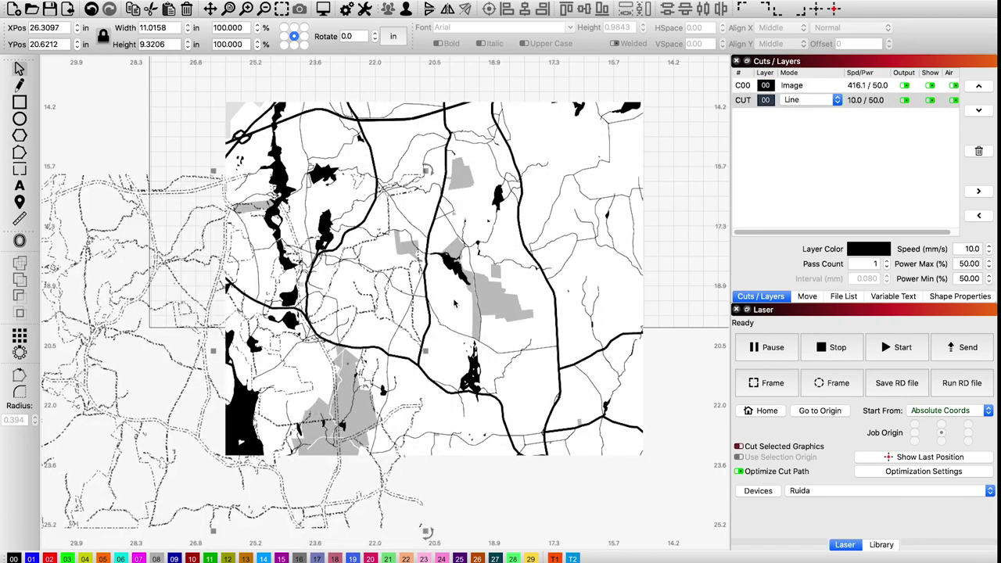
{"action": "key", "text": "ctrl+z"}
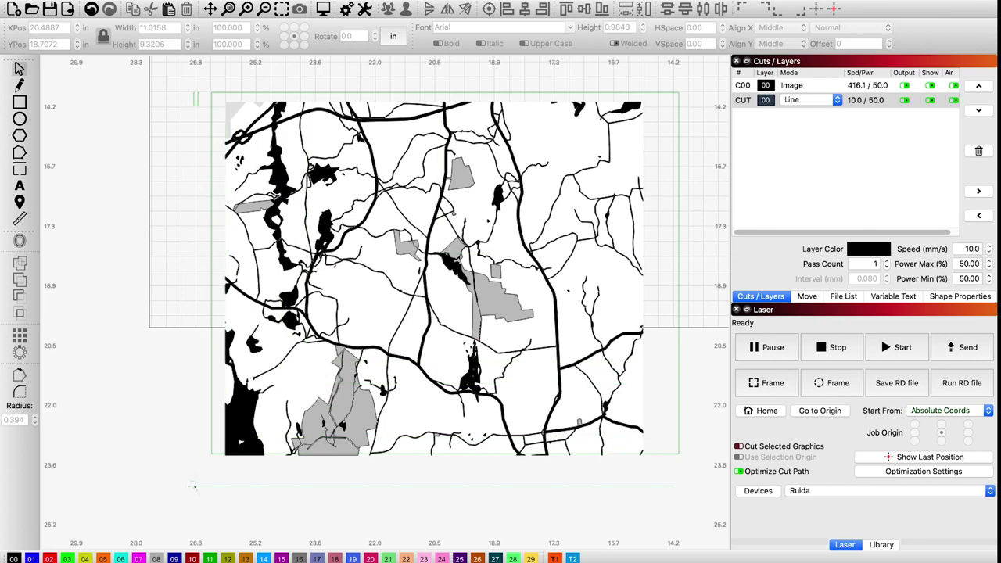
Step: Move the original map image away from the traced outlines and delete it
{"action": "left_click", "coordinate": [491, 312]}
{"action": "mouse_move", "coordinate": [491, 312]}
{"action": "left_mouse_down"}
{"action": "mouse_move", "coordinate": [303, 338]}
{"action": "mouse_move", "coordinate": [193, 397]}
{"action": "mouse_move", "coordinate": [10, 373]}
{"action": "left_mouse_up"}
{"action": "key", "text": "Delete"}
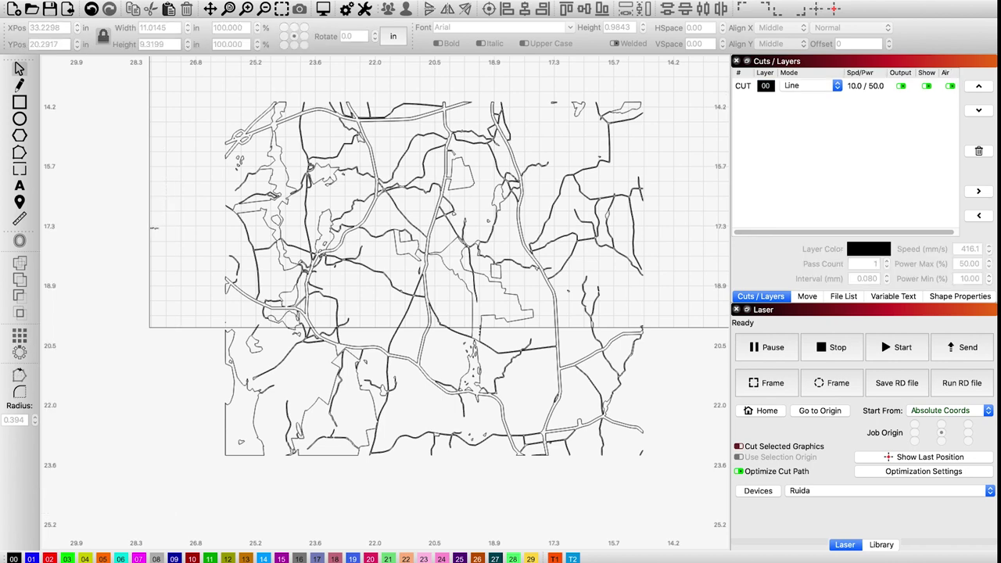
Step: Scale all the traced outlines down to about 8.24 by 6.97 in and set their layer mode to Fill
{"action": "left_click_drag", "start_coordinate": [613, 62], "coordinate": [161, 518]}
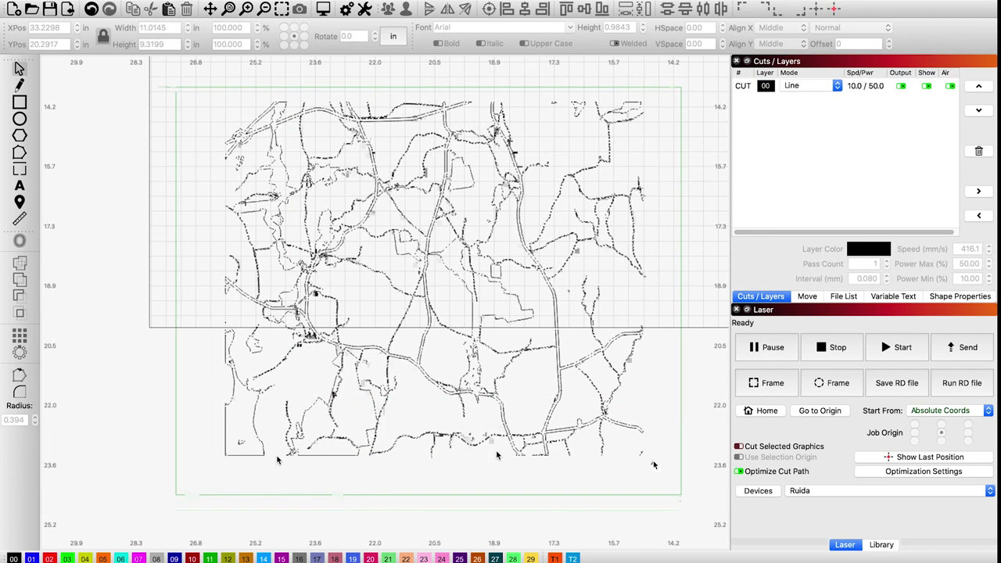
{"action": "left_click_drag", "start_coordinate": [645, 458], "coordinate": [578, 251]}
{"action": "left_click", "coordinate": [810, 85]}
{"action": "left_click", "coordinate": [804, 100]}
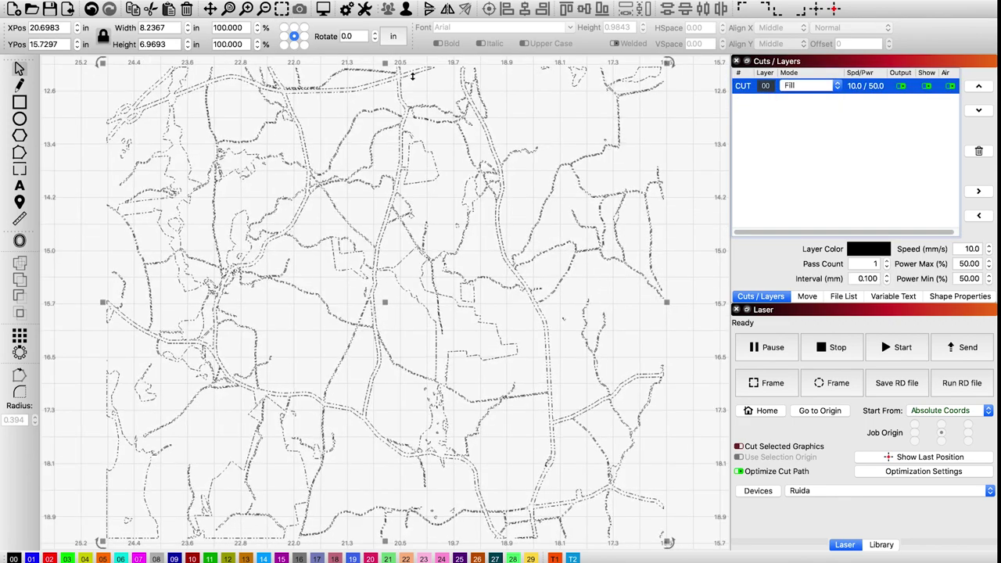
Step: Preview how the filled map engraves and close the preview
{"action": "left_click", "coordinate": [689, 135]}
{"action": "left_click", "coordinate": [327, 12]}
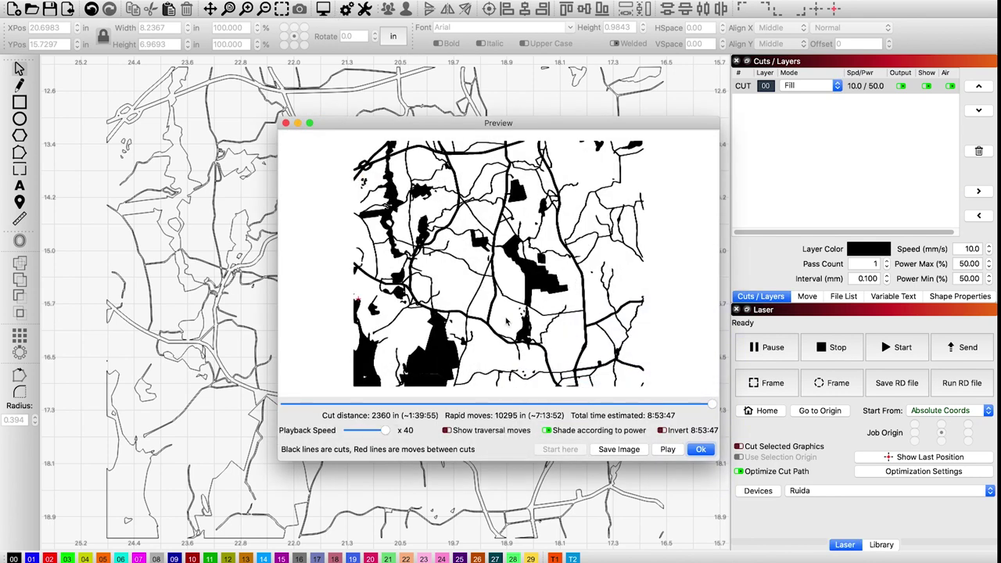
{"action": "left_click", "coordinate": [698, 449]}
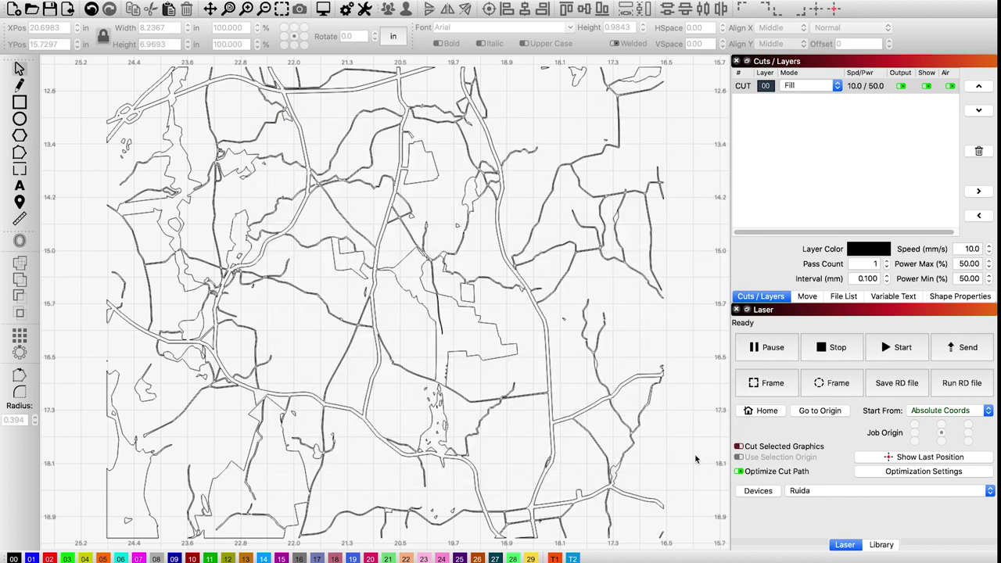
Step: Shrink the map to about 4.42 by 3.74 in and assign the Regular Engrave preset for 0.1560in Walnut from Home Depot to its layer
{"action": "key", "text": "super+minus"}
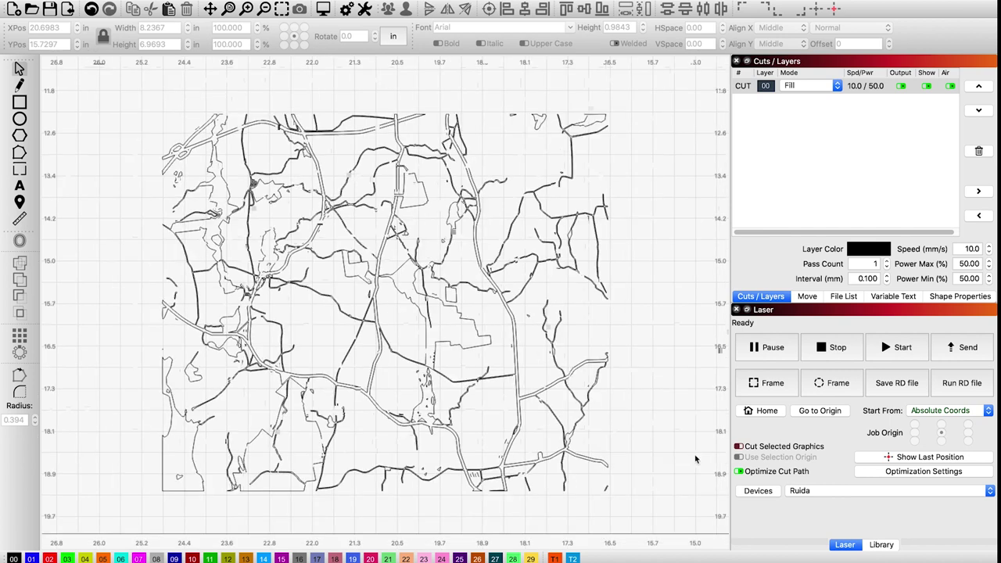
{"action": "key", "text": "super+minus"}
{"action": "key", "text": "super+minus"}
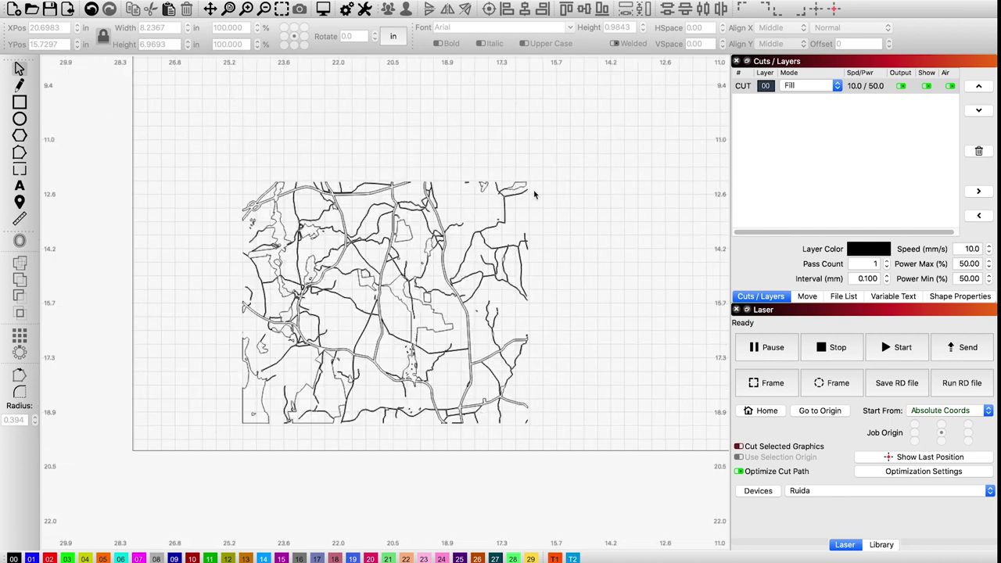
{"action": "left_click", "coordinate": [881, 545]}
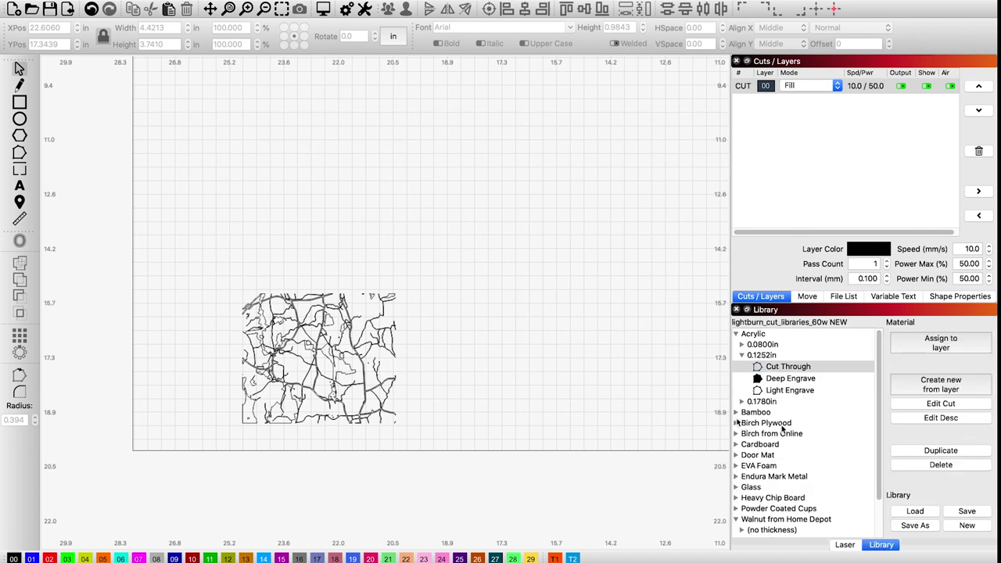
{"action": "left_click", "coordinate": [736, 423]}
{"action": "left_click", "coordinate": [742, 444]}
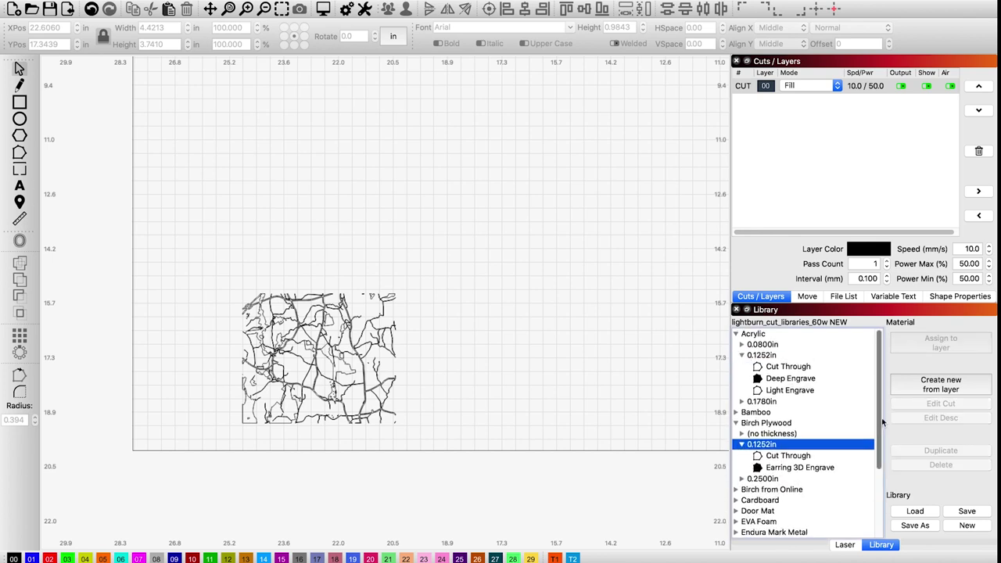
{"action": "scroll", "coordinate": [882, 420], "scroll_direction": "down", "scroll_amount": 3}
{"action": "left_click", "coordinate": [794, 532]}
{"action": "left_click", "coordinate": [947, 341]}
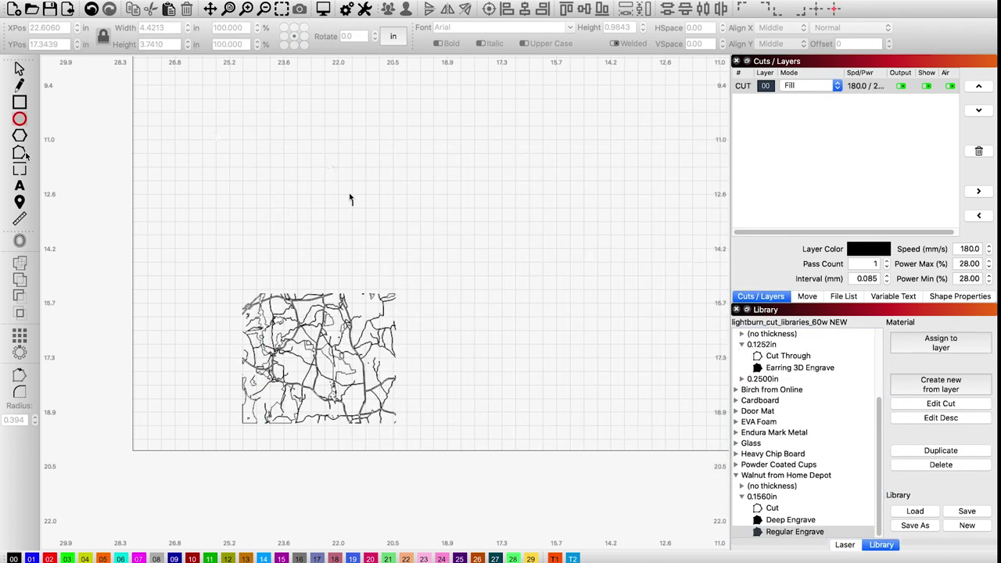
Step: Draw a circle above the map and set its width and height to 3 in
{"action": "left_click_drag", "start_coordinate": [193, 111], "coordinate": [275, 194]}
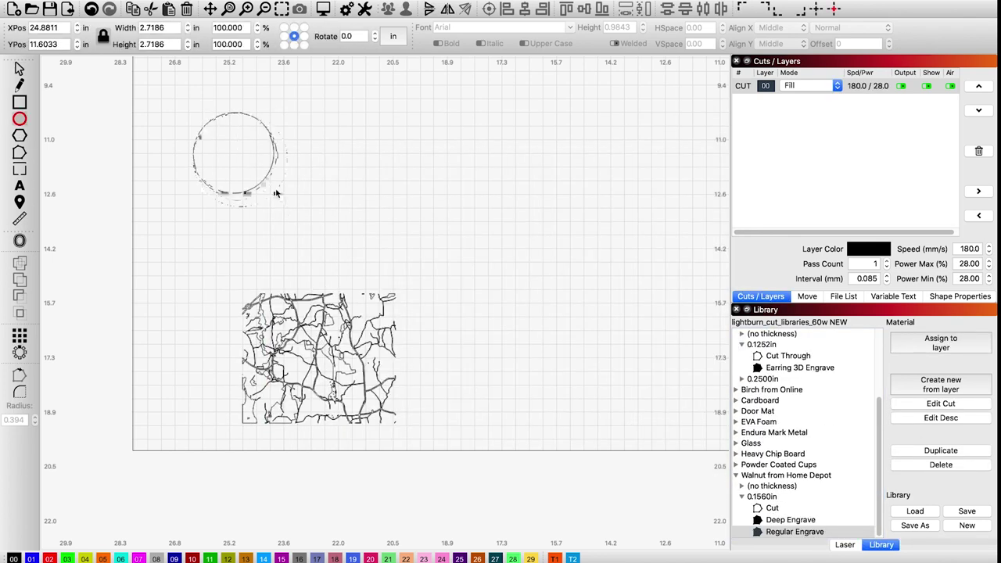
{"action": "left_click", "coordinate": [20, 69]}
{"action": "double_click", "coordinate": [156, 28]}
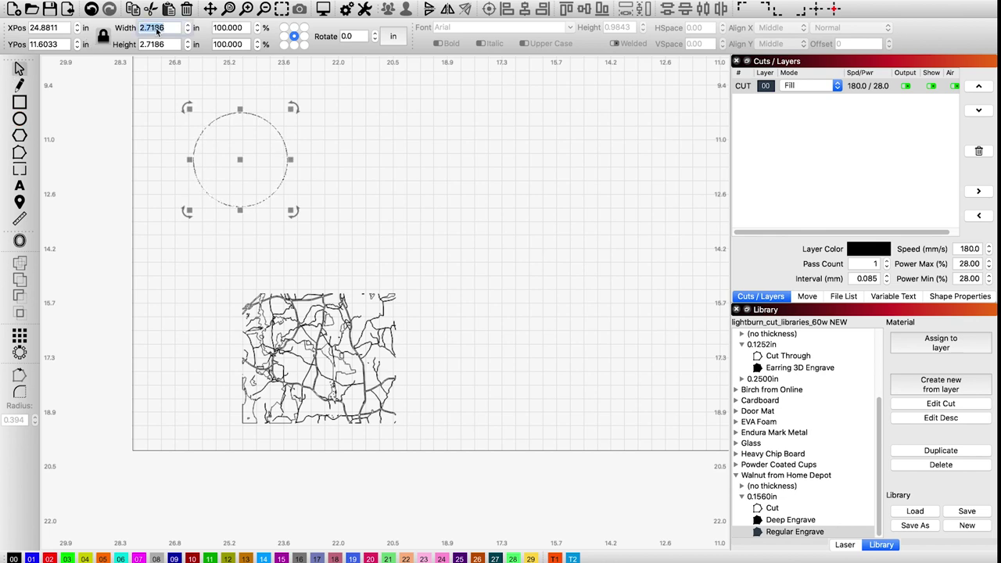
{"action": "type", "text": "3"}
{"action": "double_click", "coordinate": [166, 45]}
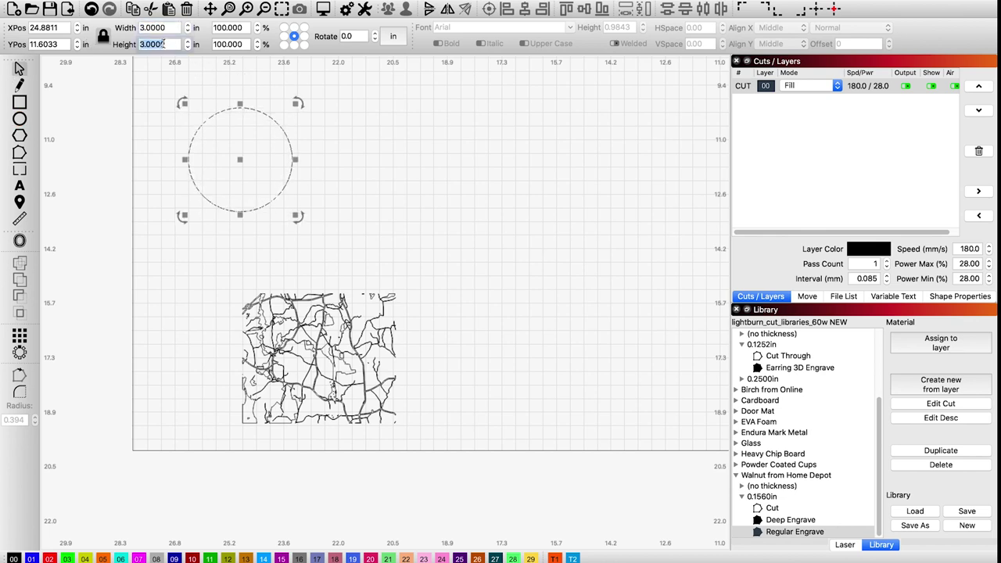
{"action": "type", "text": "3"}
{"action": "left_click", "coordinate": [340, 138]}
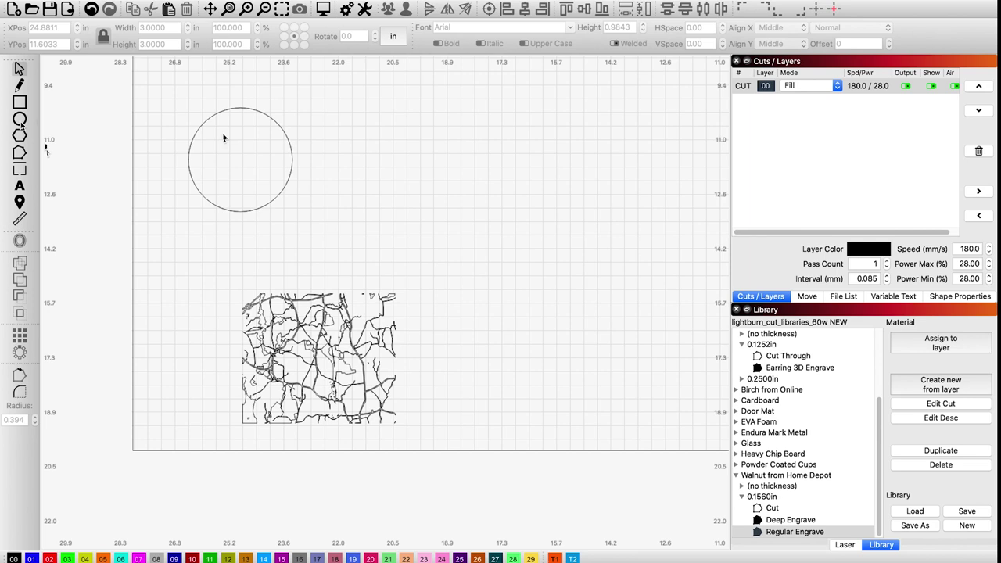
{"action": "key", "text": "e"}
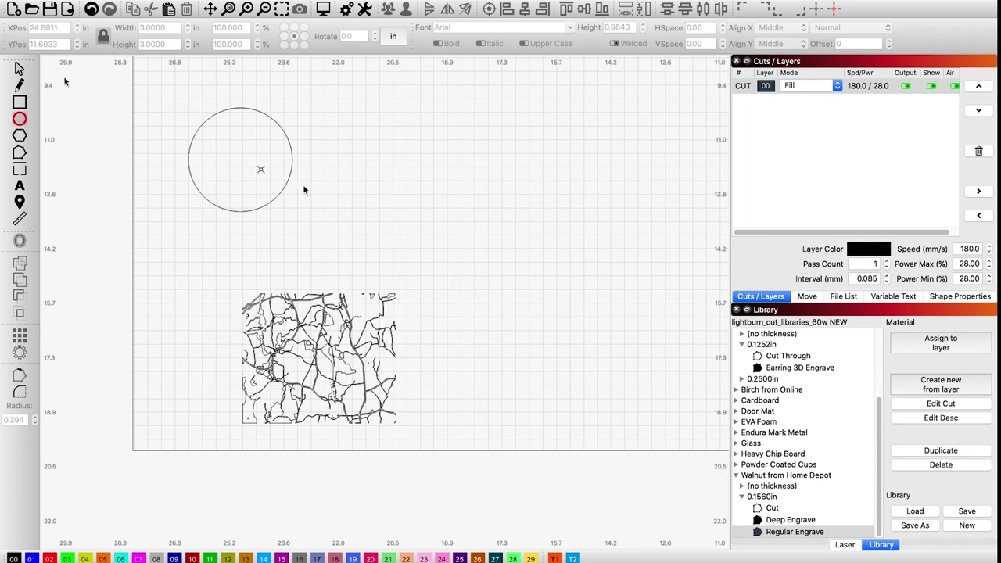
{"action": "key", "text": "Escape"}
Step: Move the 3 in circle beside the map and put it on layer 01 in Line mode with speed 14 and power 40
{"action": "left_click_drag", "start_coordinate": [290, 175], "coordinate": [518, 387]}
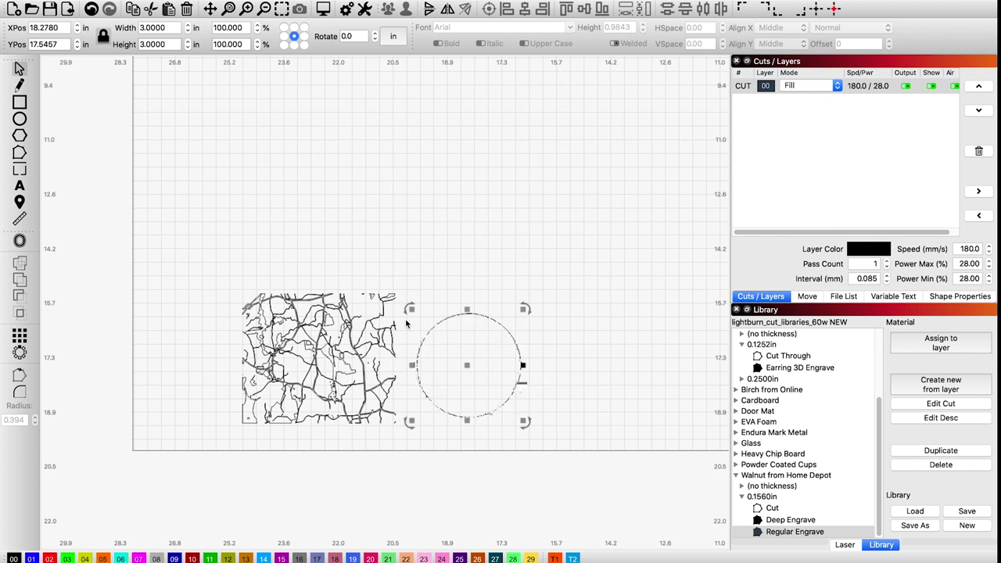
{"action": "left_click", "coordinate": [32, 558]}
{"action": "left_click", "coordinate": [845, 101]}
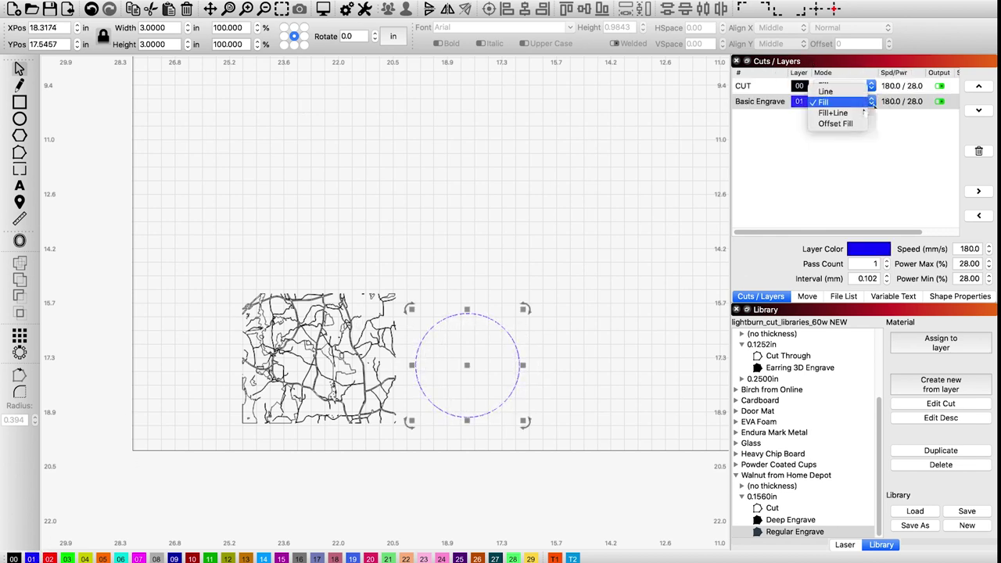
{"action": "left_click", "coordinate": [827, 92]}
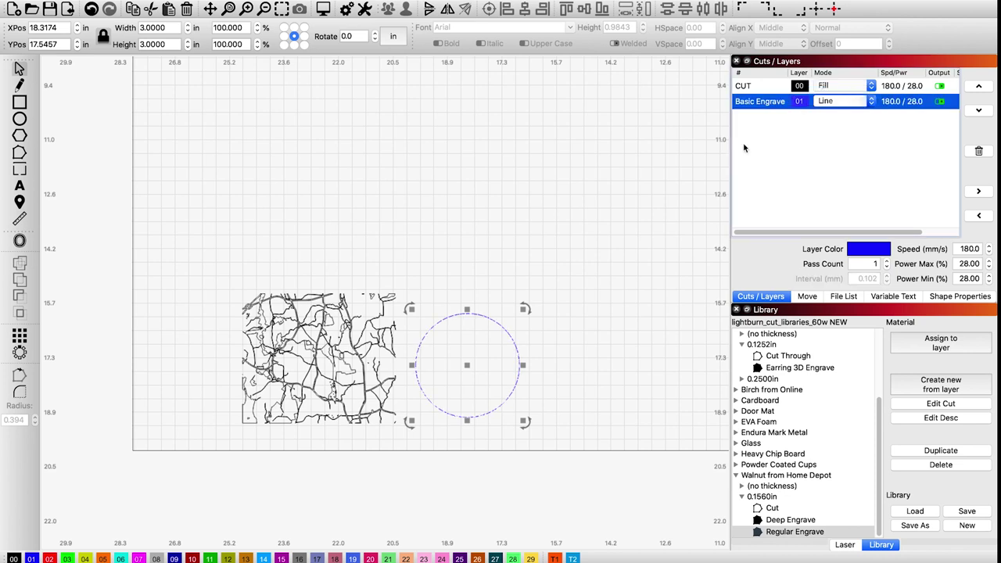
{"action": "left_click", "coordinate": [880, 480]}
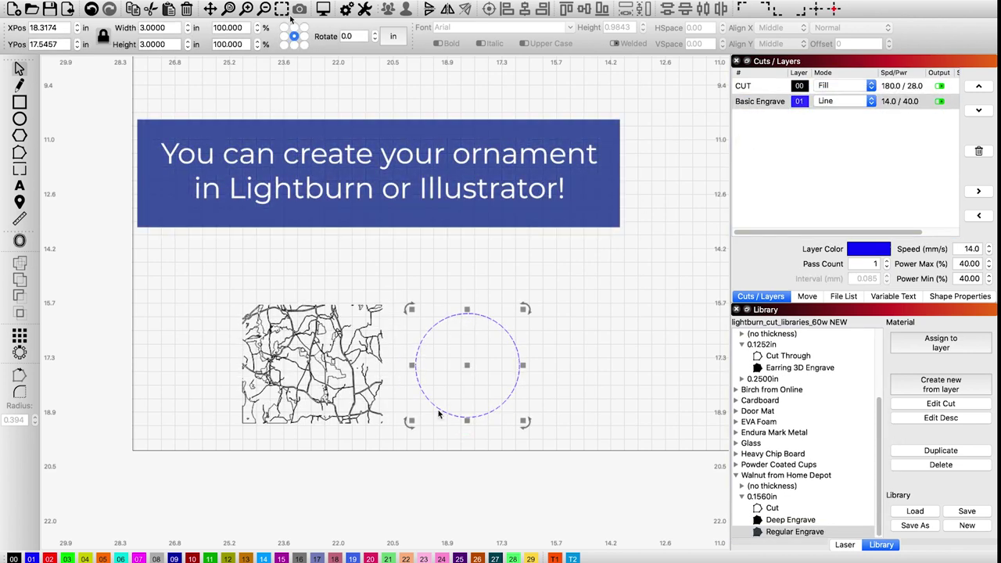
Step: Draw a small circle about 0.47 in across overlapping the top edge of the large circle
{"action": "left_click", "coordinate": [283, 10]}
{"action": "left_click", "coordinate": [631, 128]}
{"action": "key", "text": "super+minus"}
{"action": "key", "text": "super+minus"}
{"action": "key", "text": "super+minus"}
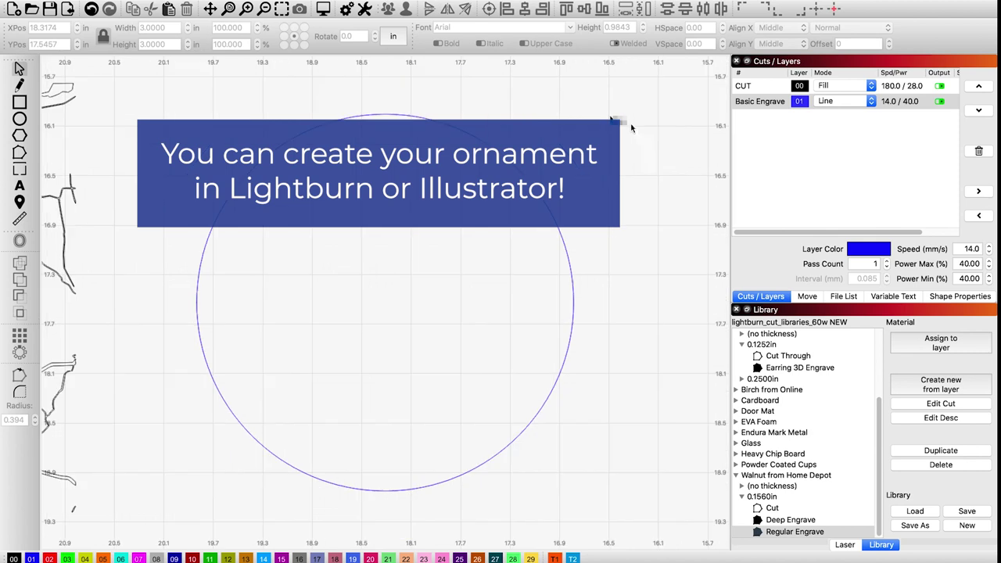
{"action": "left_click", "coordinate": [22, 122]}
{"action": "left_click_drag", "start_coordinate": [398, 169], "coordinate": [360, 207]}
{"action": "left_click", "coordinate": [19, 68]}
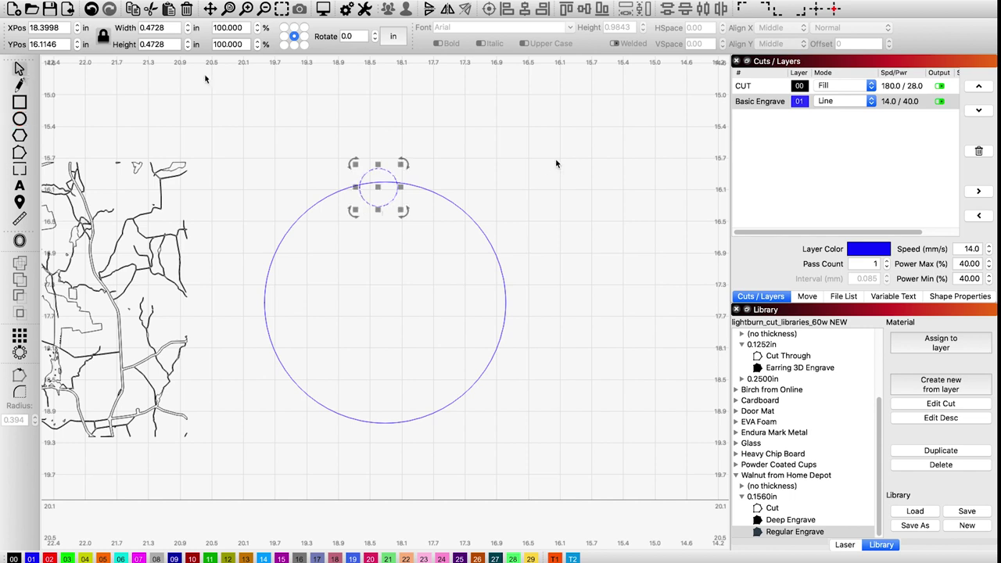
Step: Align the small and large circles on their vertical centre line, move the small one slightly up, and unite both into one ornament outline
{"action": "left_click_drag", "start_coordinate": [557, 161], "coordinate": [294, 455]}
{"action": "left_click", "coordinate": [520, 11]}
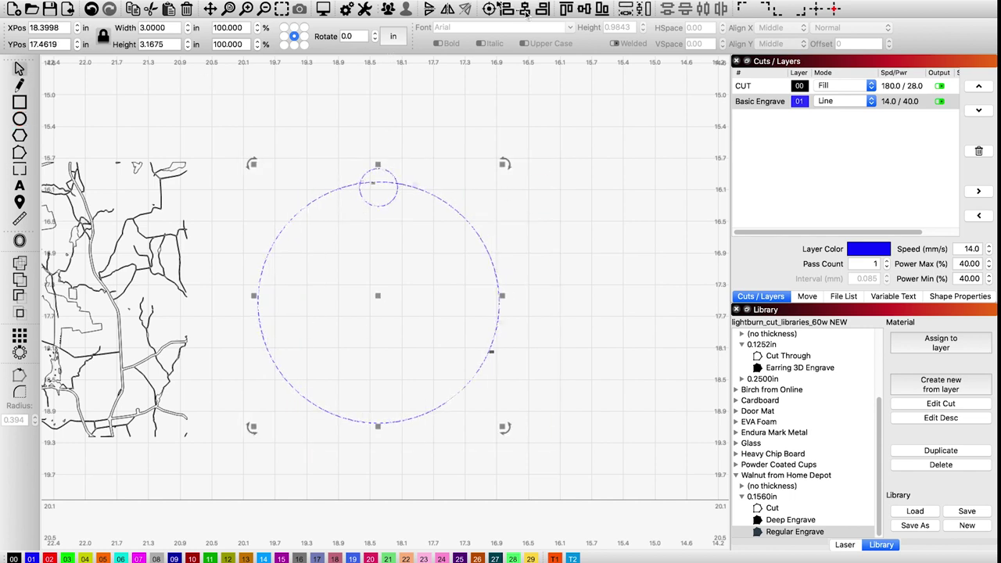
{"action": "left_click", "coordinate": [395, 166]}
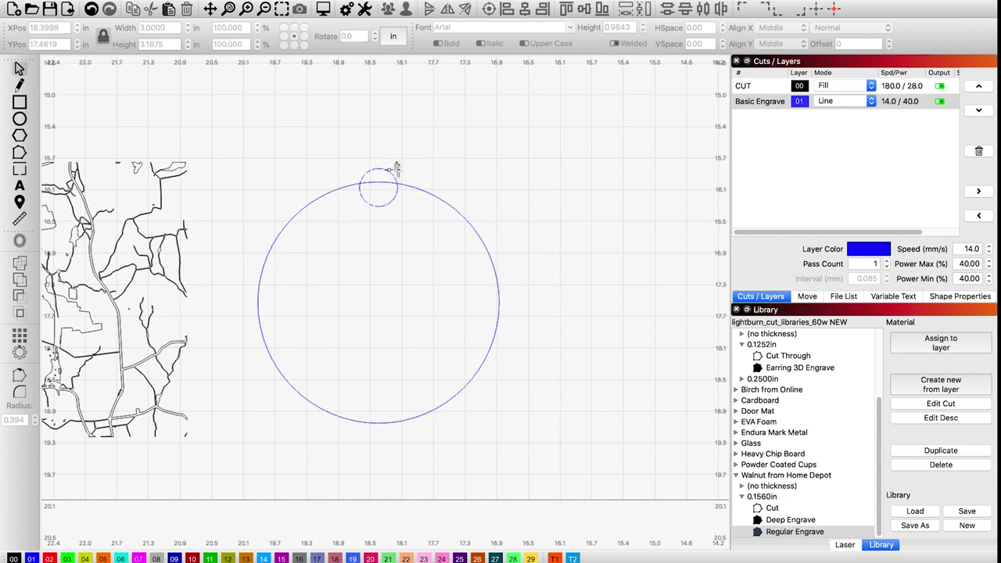
{"action": "left_click", "coordinate": [396, 166]}
{"action": "left_click_drag", "start_coordinate": [513, 139], "coordinate": [284, 467]}
{"action": "left_click", "coordinate": [20, 263]}
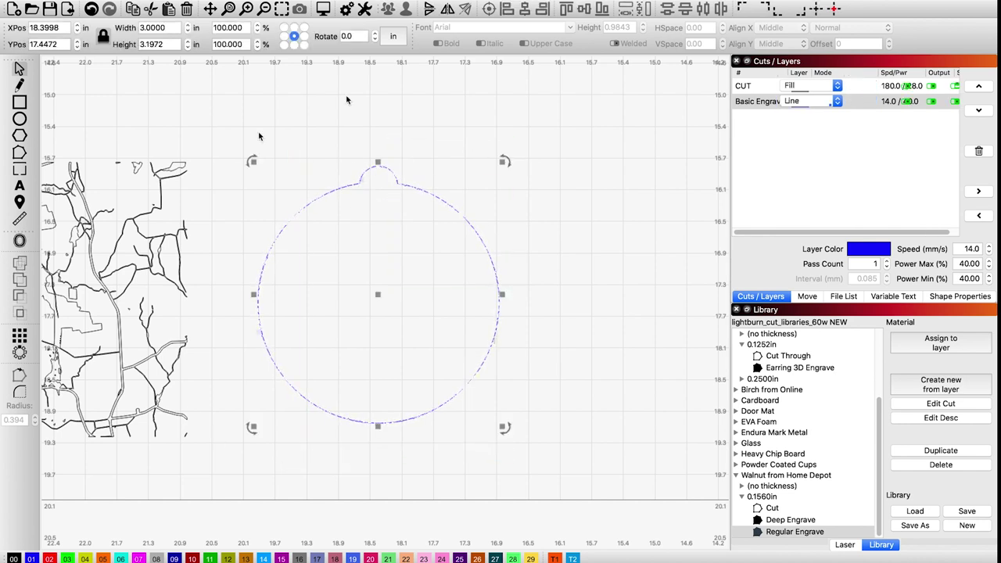
Step: Draw a hanging hole about 0.16 in across inside the tab at the top of the ornament outline
{"action": "left_click", "coordinate": [73, 90]}
{"action": "left_click", "coordinate": [20, 119]}
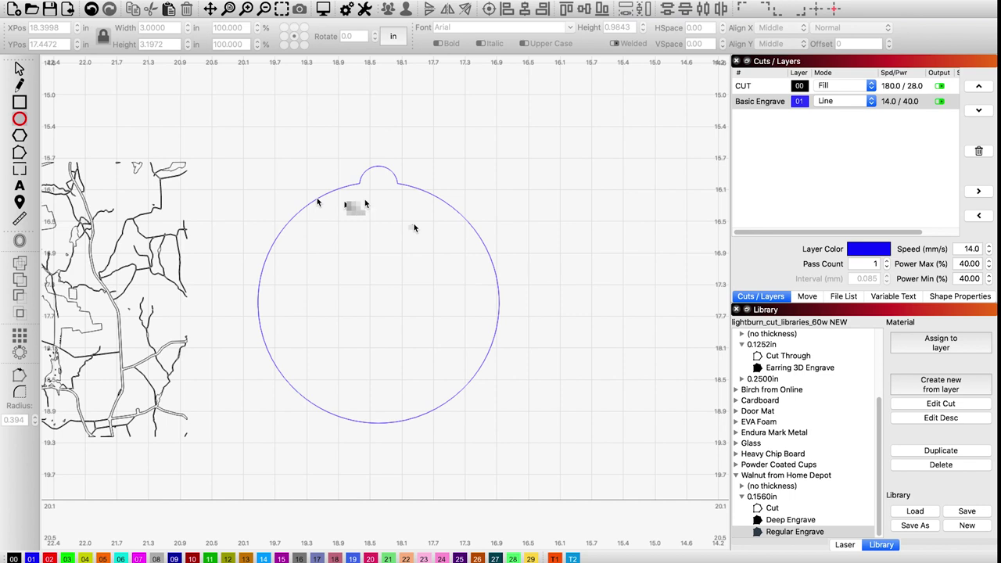
{"action": "mouse_move", "coordinate": [365, 202]}
{"action": "left_mouse_down"}
{"action": "mouse_move", "coordinate": [380, 212]}
{"action": "mouse_move", "coordinate": [378, 190]}
{"action": "left_mouse_up"}
{"action": "left_click", "coordinate": [350, 248]}
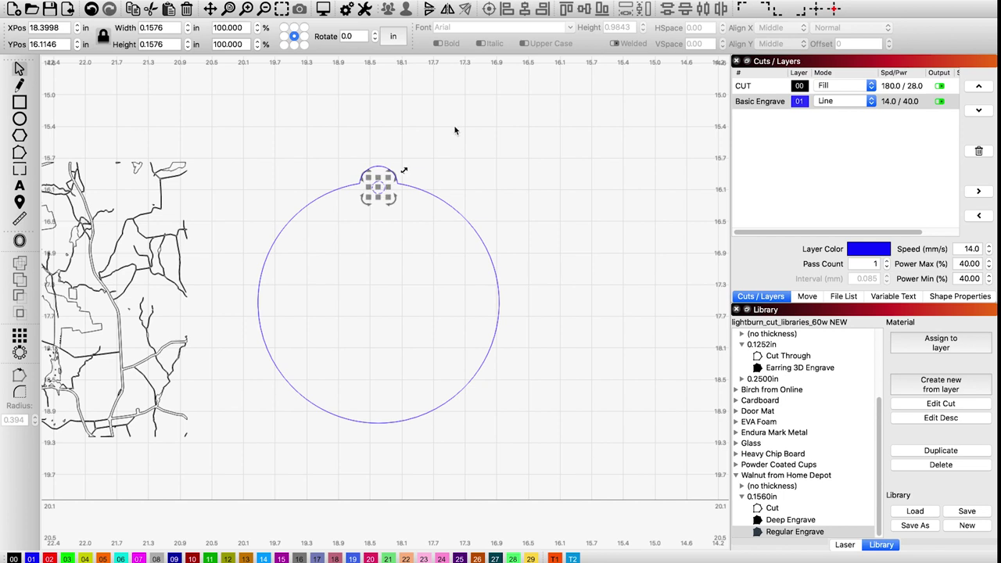
Step: Centre the hanging hole horizontally on the ornament outline and move it slightly up within the tab
{"action": "left_click_drag", "start_coordinate": [455, 130], "coordinate": [293, 353]}
{"action": "left_click", "coordinate": [525, 10]}
{"action": "left_click", "coordinate": [523, 135]}
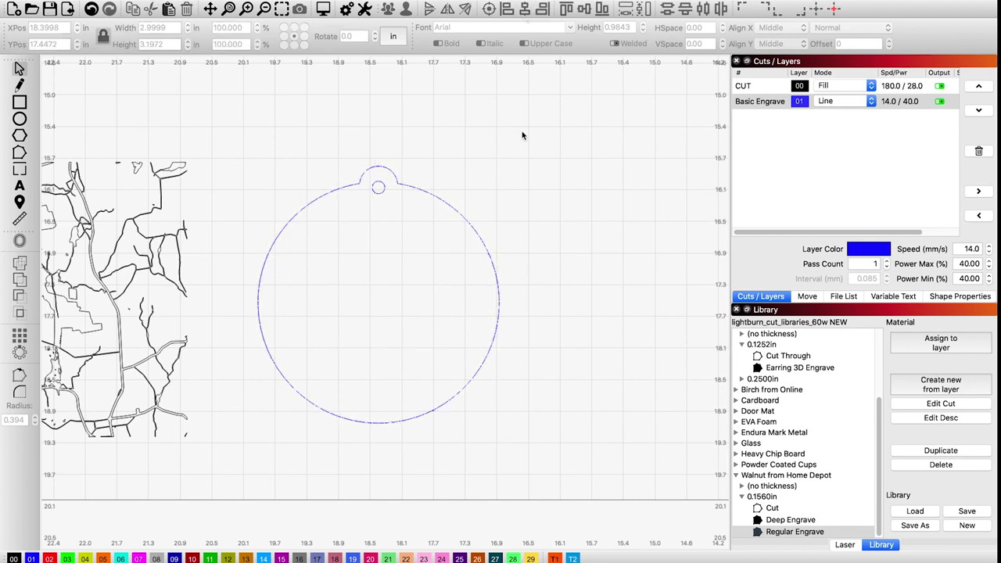
{"action": "left_click", "coordinate": [377, 193]}
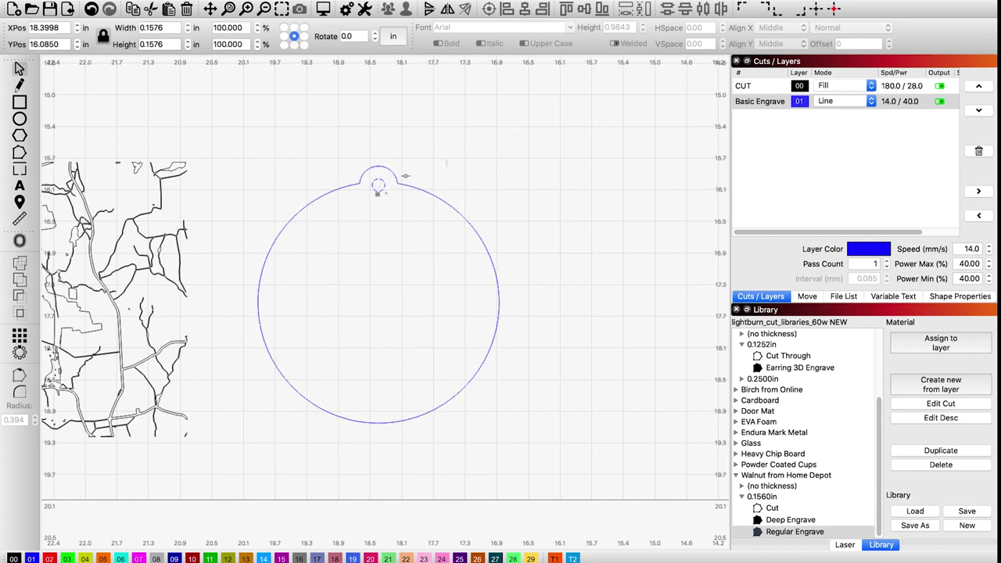
{"action": "left_click_drag", "start_coordinate": [560, 154], "coordinate": [250, 452]}
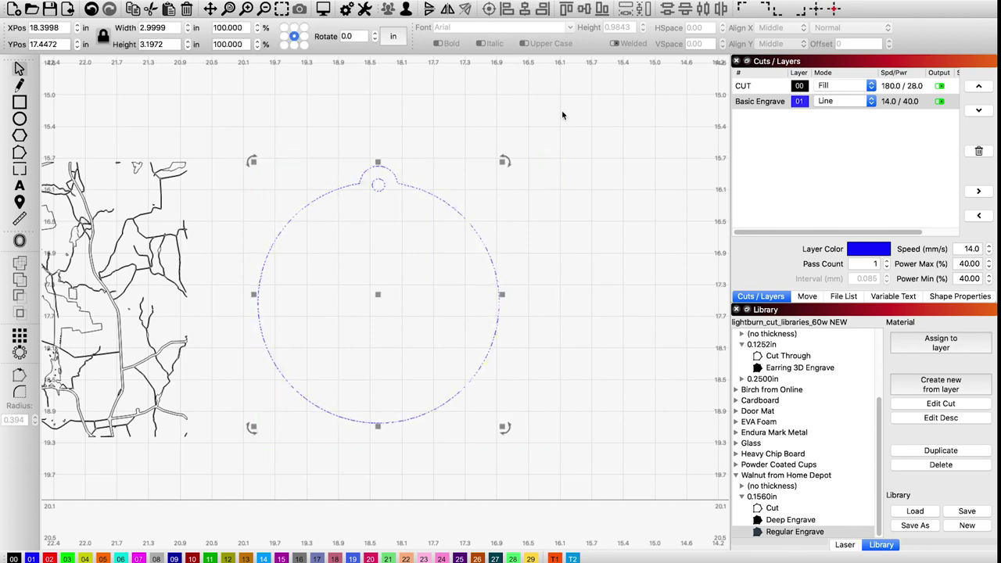
{"action": "left_click", "coordinate": [623, 175]}
Step: Draw another circle on the far side of the ornament from the map and set its width and height to 3 in
{"action": "scroll", "coordinate": [623, 177], "scroll_direction": "down", "scroll_amount": 2}
{"action": "scroll", "coordinate": [623, 177], "scroll_direction": "down", "scroll_amount": 3}
{"action": "scroll", "coordinate": [623, 177], "scroll_direction": "up", "scroll_amount": 3}
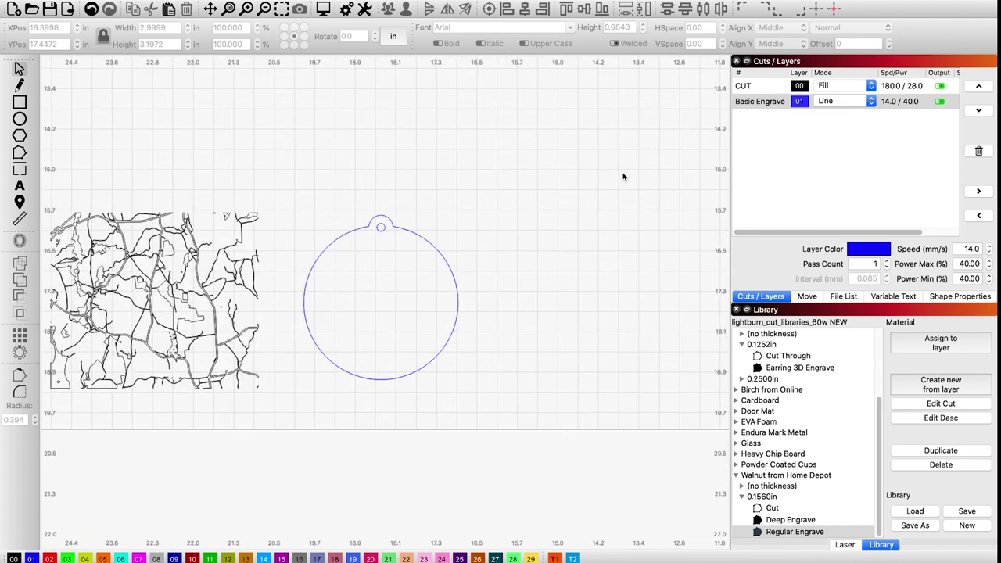
{"action": "scroll", "coordinate": [623, 177], "scroll_direction": "up", "scroll_amount": 3}
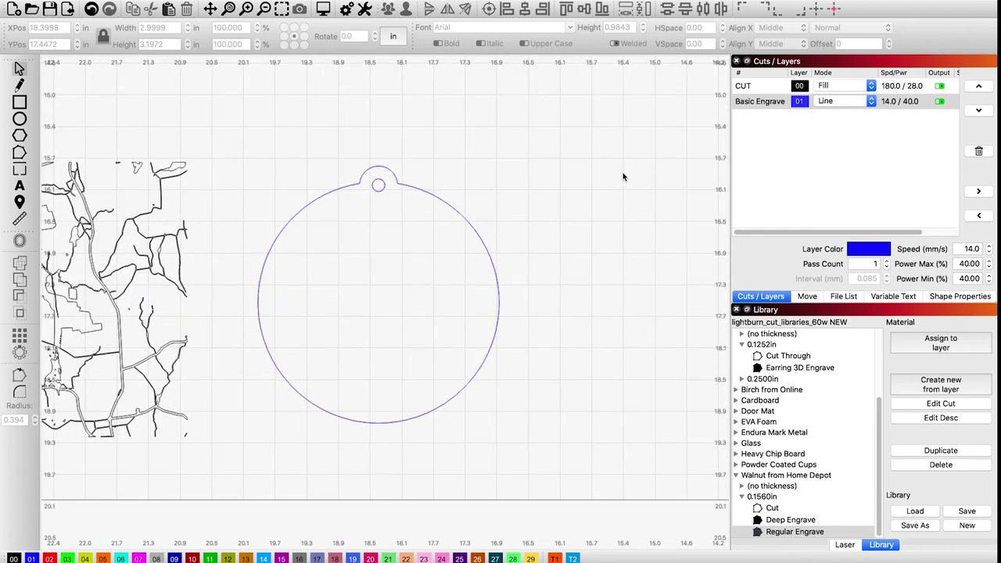
{"action": "scroll", "coordinate": [622, 177], "scroll_direction": "down", "scroll_amount": 2}
{"action": "key", "text": "e"}
{"action": "left_click_drag", "start_coordinate": [549, 186], "coordinate": [637, 281]}
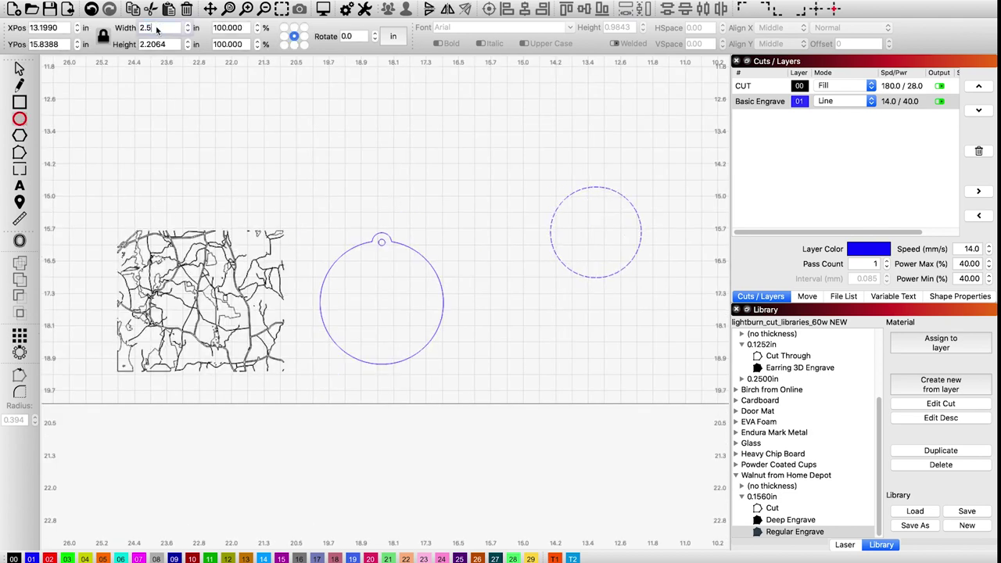
{"action": "key", "text": "Return"}
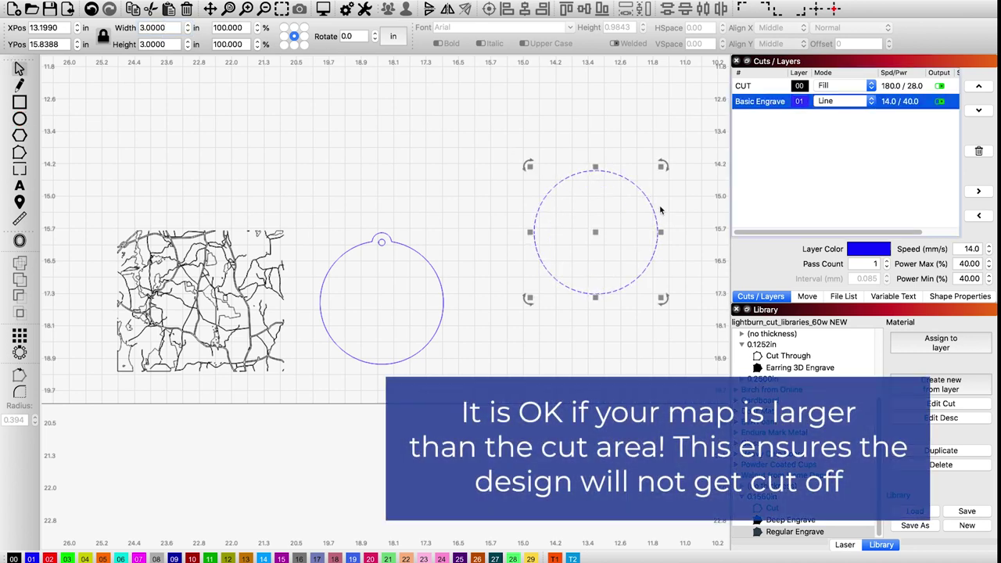
Step: Position the new 3 in circle over the map outlines
{"action": "left_click_drag", "start_coordinate": [657, 210], "coordinate": [267, 293]}
{"action": "left_click_drag", "start_coordinate": [205, 283], "coordinate": [257, 279]}
{"action": "left_click", "coordinate": [287, 248]}
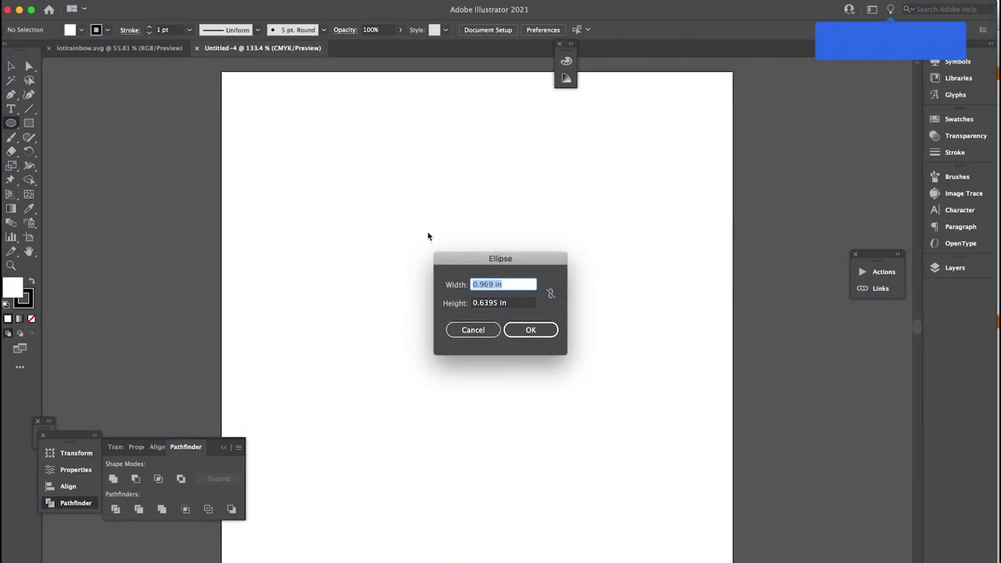
Step: In Adobe Illustrator, create a circle 3 in wide and 3 in high and move it towards the middle of the artboard
{"action": "key", "text": "Tab"}
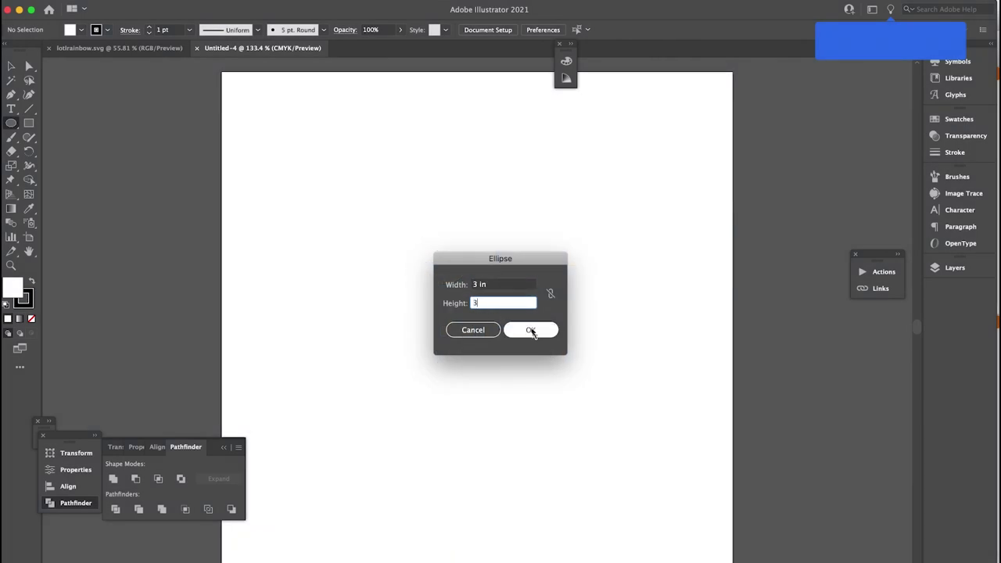
{"action": "left_click", "coordinate": [531, 331]}
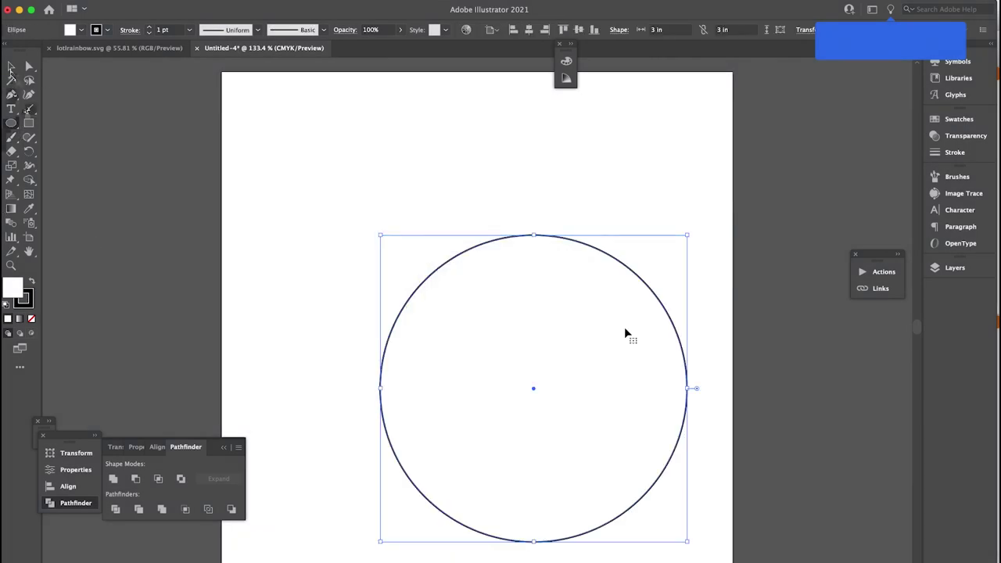
{"action": "left_click_drag", "start_coordinate": [687, 364], "coordinate": [626, 322]}
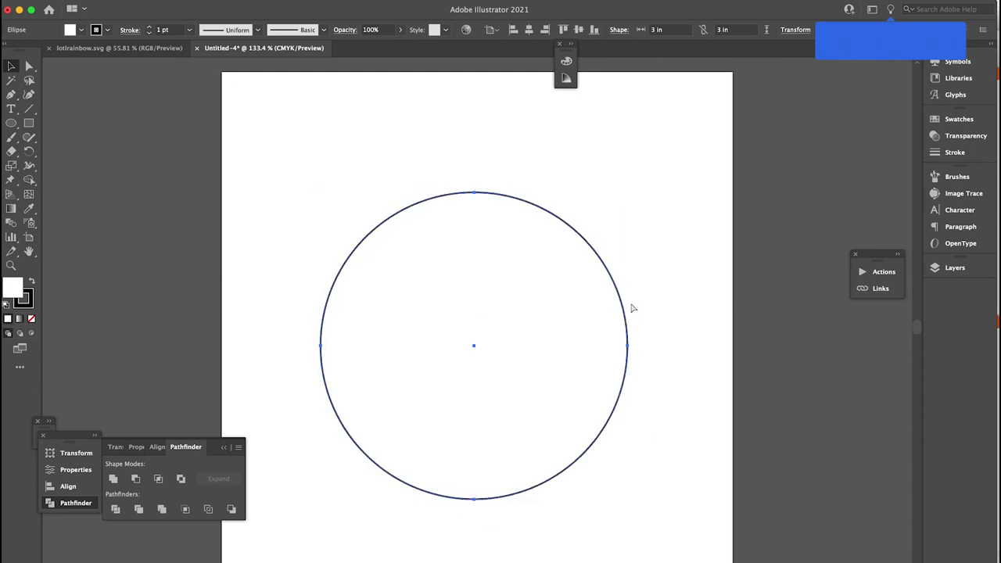
Step: Make a smaller copy of the circle and centre it inside the 3 in circle
{"action": "left_click_drag", "start_coordinate": [645, 195], "coordinate": [556, 270]}
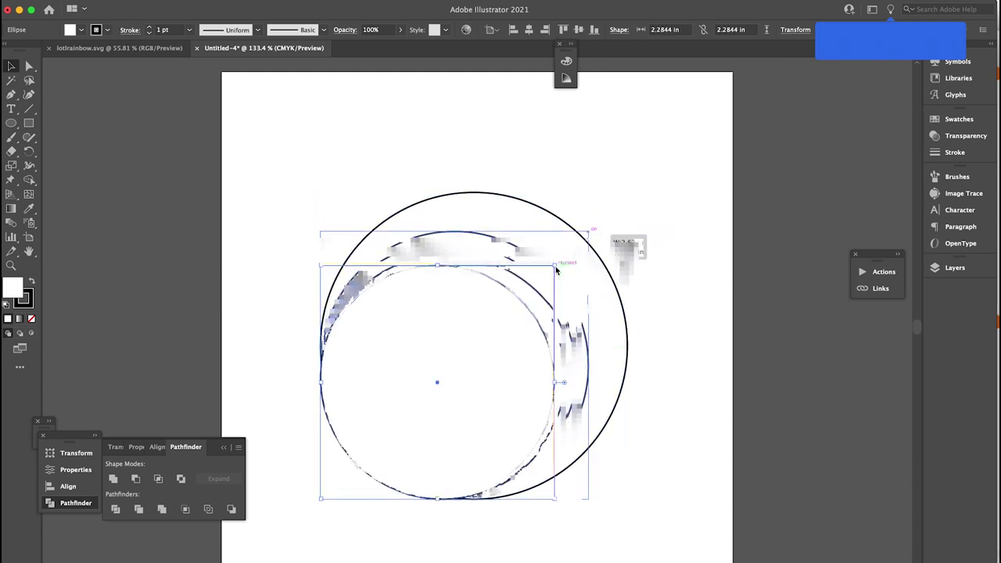
{"action": "left_click_drag", "start_coordinate": [536, 316], "coordinate": [556, 297]}
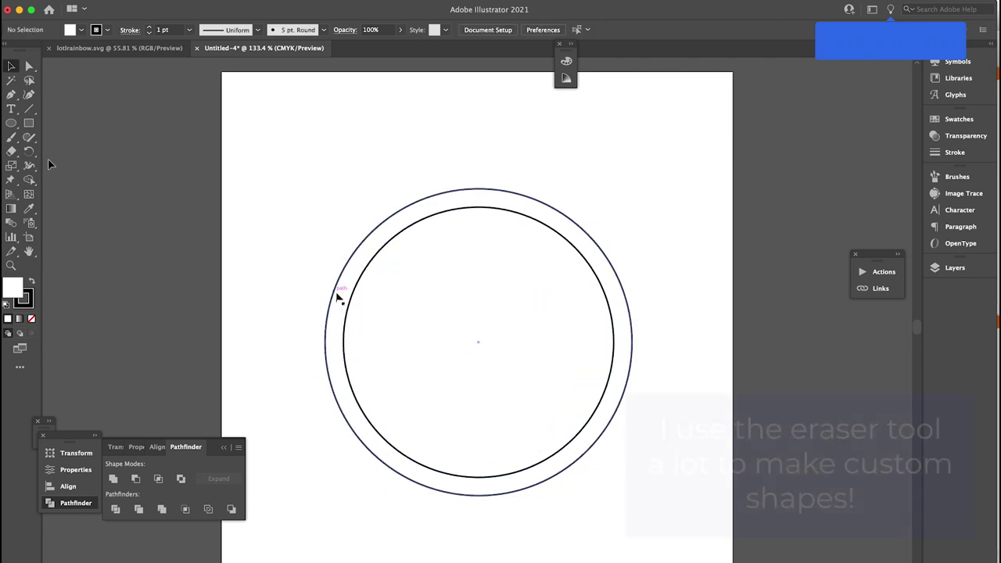
Step: Erase a straight horizontal band across the lower part of the inner circle and delete the segment below it
{"action": "left_click", "coordinate": [349, 306]}
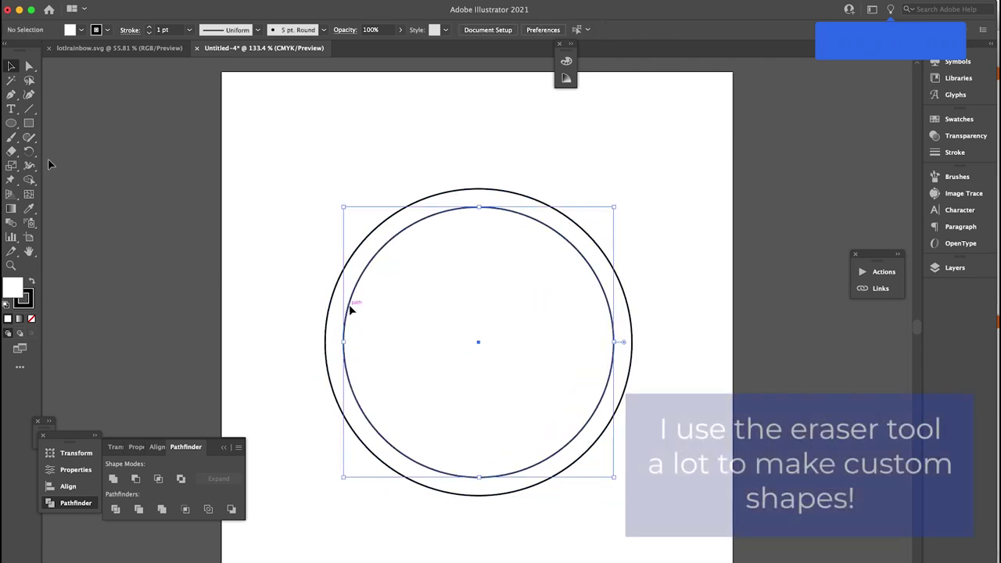
{"action": "key", "text": "shift+e"}
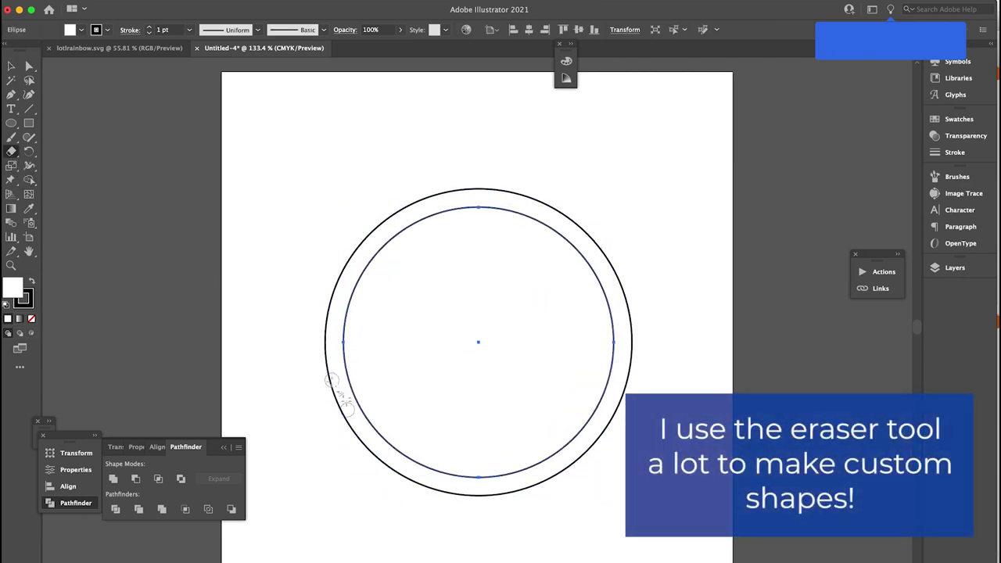
{"action": "left_click_drag", "start_coordinate": [746, 381], "coordinate": [747, 381]}
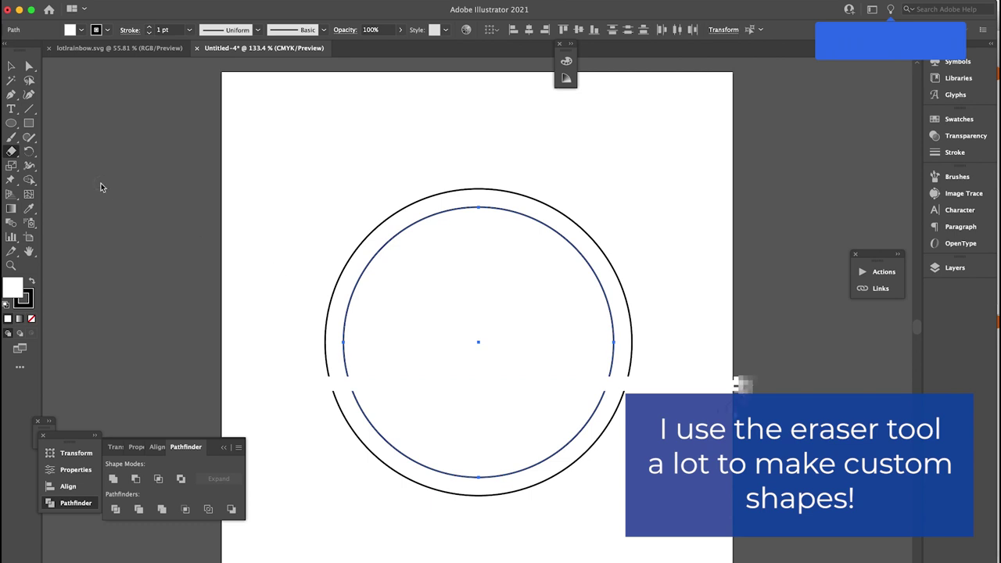
{"action": "left_click", "coordinate": [11, 66]}
{"action": "left_click", "coordinate": [322, 414]}
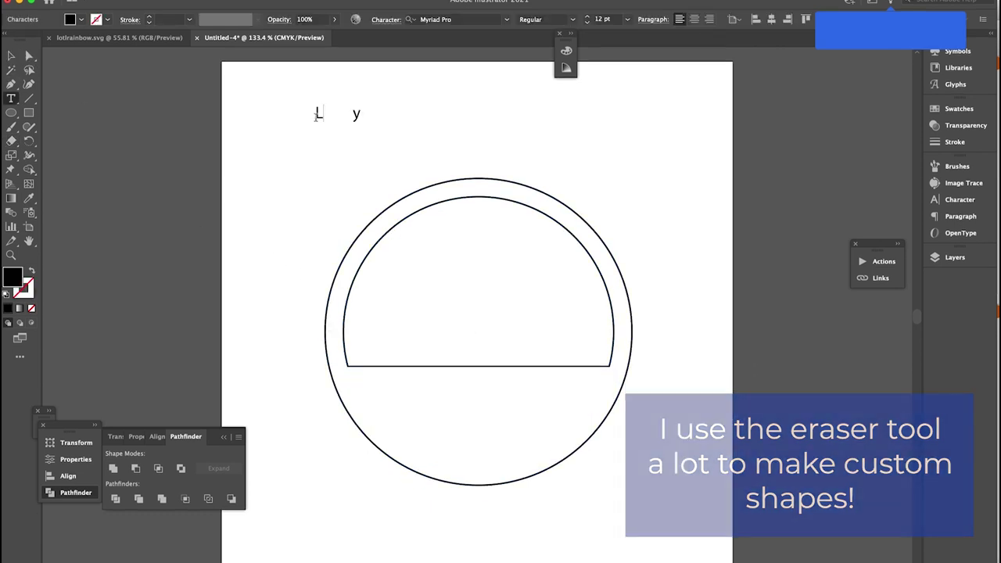
Step: Finish the "Love you" text above the circles and set its font to Dulcis
{"action": "left_click", "coordinate": [10, 68]}
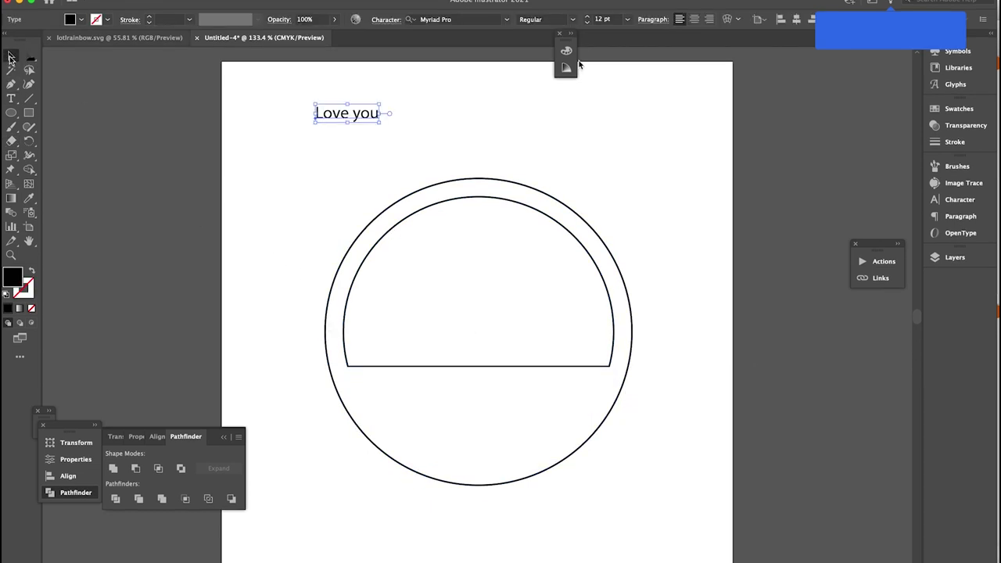
{"action": "left_click", "coordinate": [505, 20]}
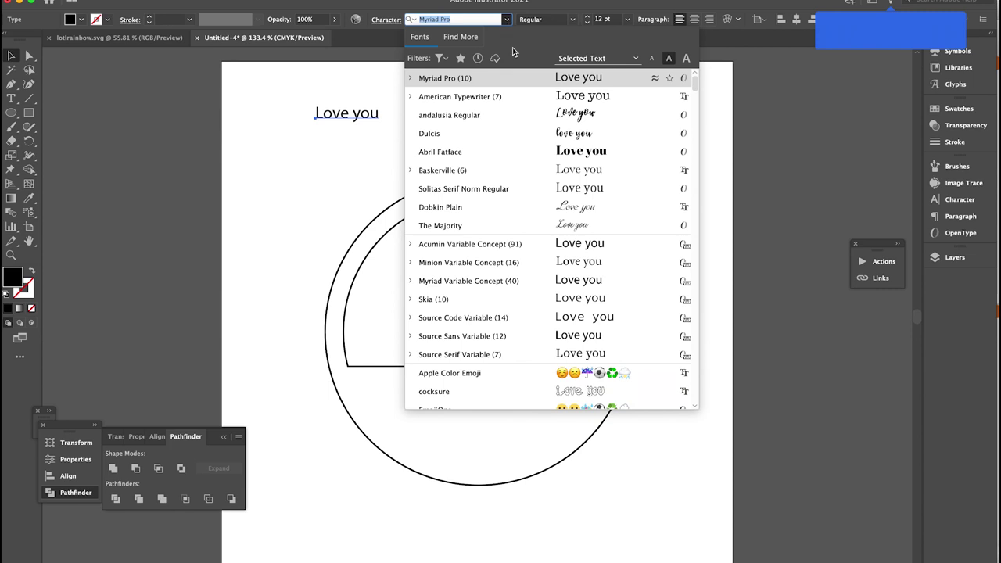
{"action": "left_click", "coordinate": [543, 135]}
Step: Duplicate the "love you" text below the original and change the copy's wording to "always"
{"action": "left_click_drag", "start_coordinate": [351, 123], "coordinate": [371, 156]}
{"action": "triple_click", "coordinate": [372, 157]}
{"action": "type", "text": "alwa"}
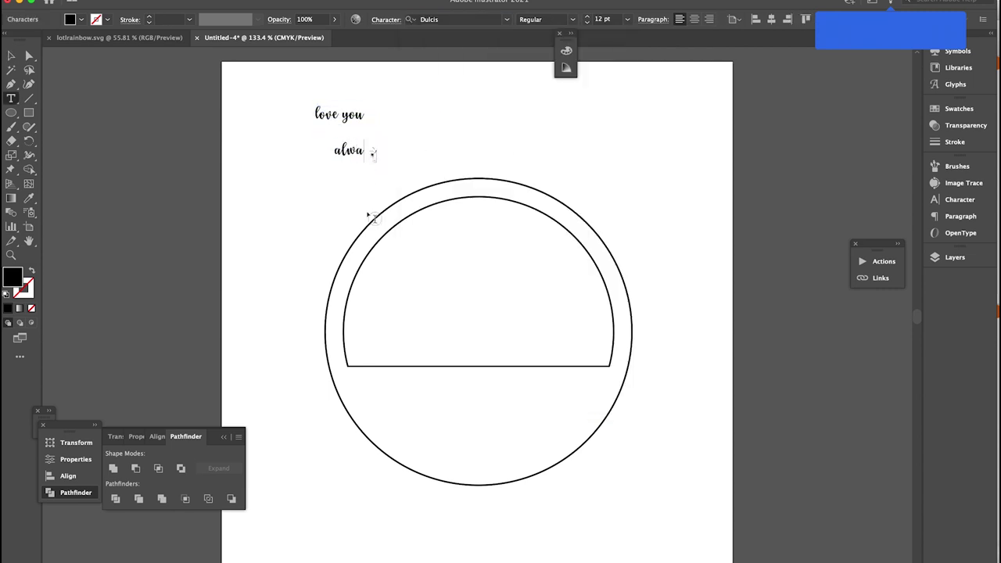
{"action": "type", "text": "ys"}
{"action": "key", "text": "Escape"}
Step: Place "always" just below "love you", then enlarge both lines together to about 30 pt and reposition them
{"action": "left_click_drag", "start_coordinate": [354, 160], "coordinate": [351, 134]}
{"action": "left_click_drag", "start_coordinate": [397, 99], "coordinate": [298, 152]}
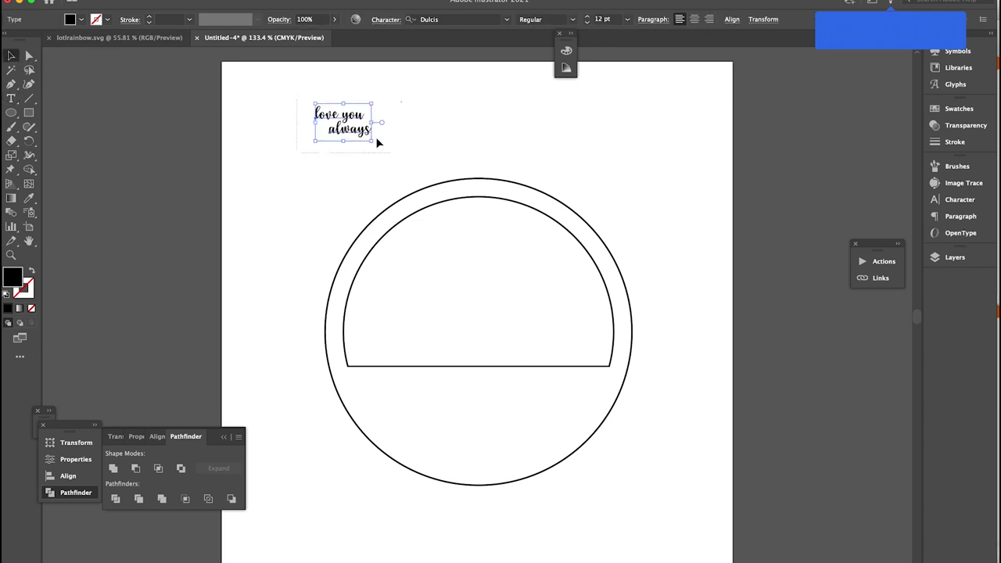
{"action": "left_click_drag", "start_coordinate": [373, 143], "coordinate": [491, 199]}
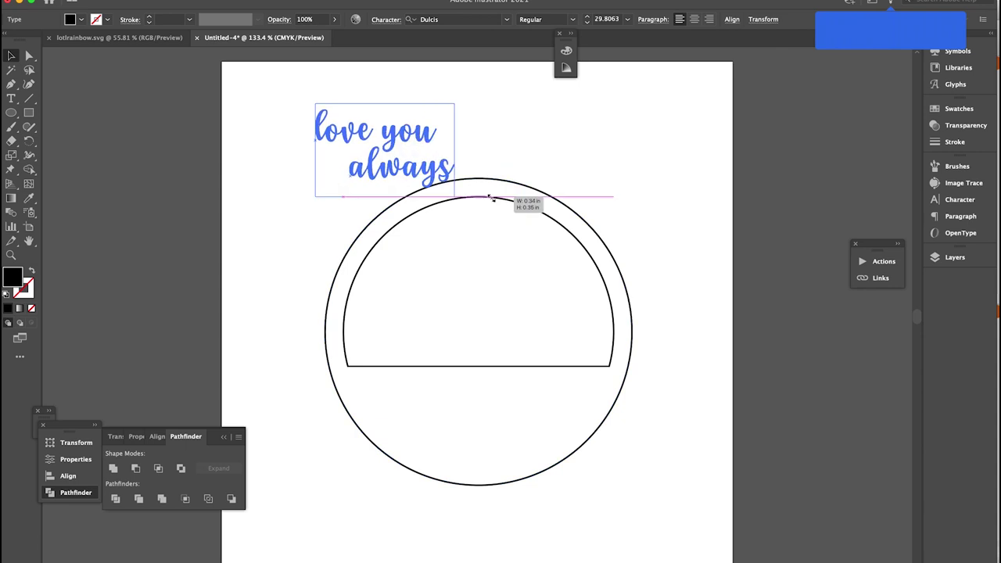
{"action": "left_click_drag", "start_coordinate": [433, 147], "coordinate": [512, 418]}
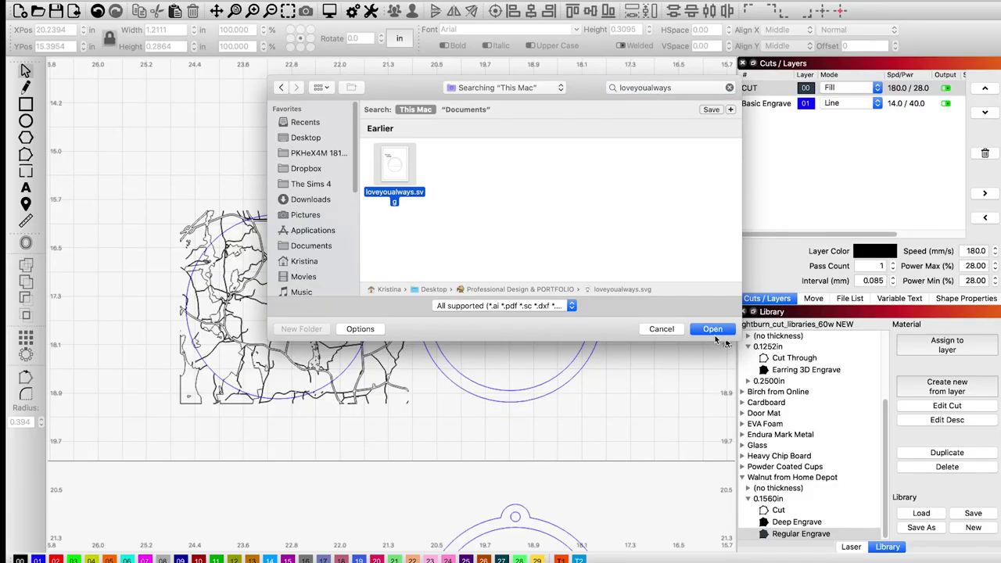
Step: In LightBurn, import loveyoualways.svg, move it beside the ornament outline and ungroup it
{"action": "left_click", "coordinate": [712, 328]}
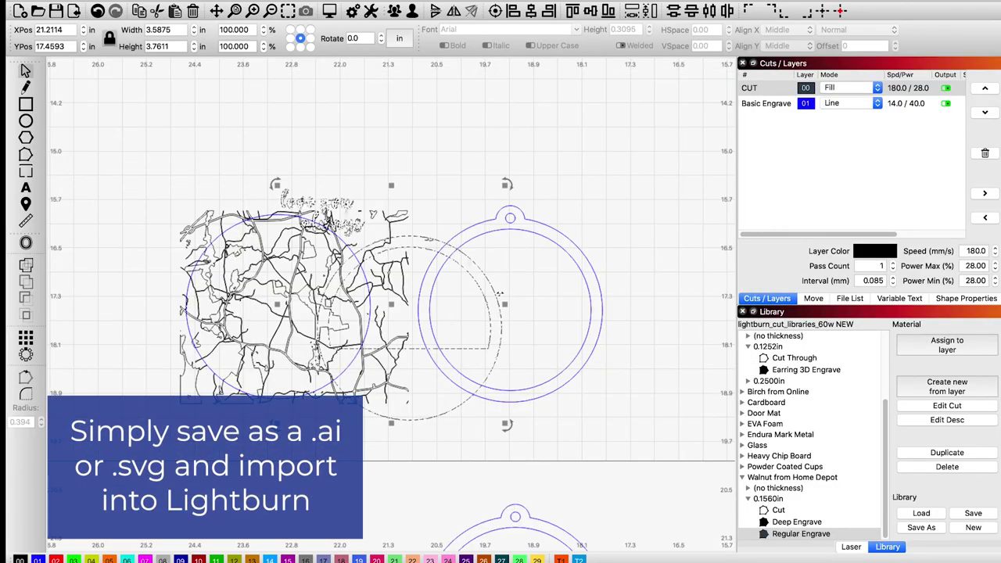
{"action": "left_click_drag", "start_coordinate": [499, 294], "coordinate": [684, 157]}
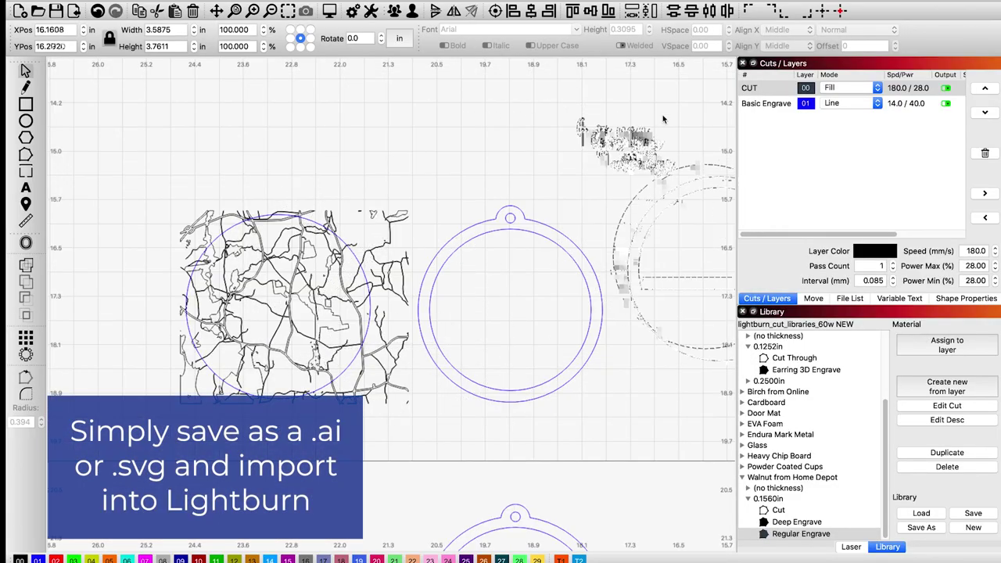
{"action": "left_click", "coordinate": [649, 115]}
{"action": "left_click", "coordinate": [639, 139]}
Step: Delete the imported 3 in circle and the cut-off inner circle, keeping only the lettering
{"action": "left_click", "coordinate": [650, 226]}
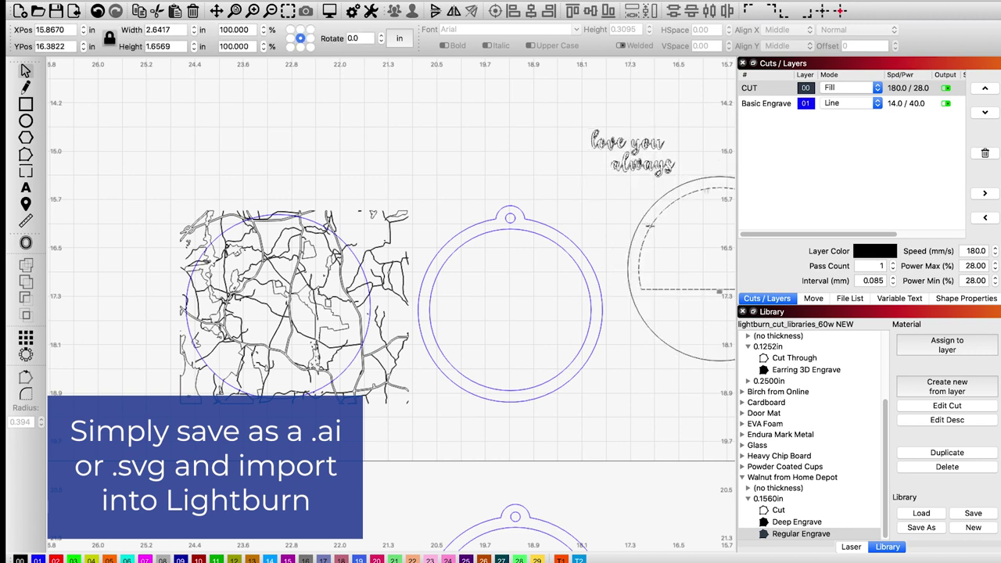
{"action": "left_click", "coordinate": [664, 229]}
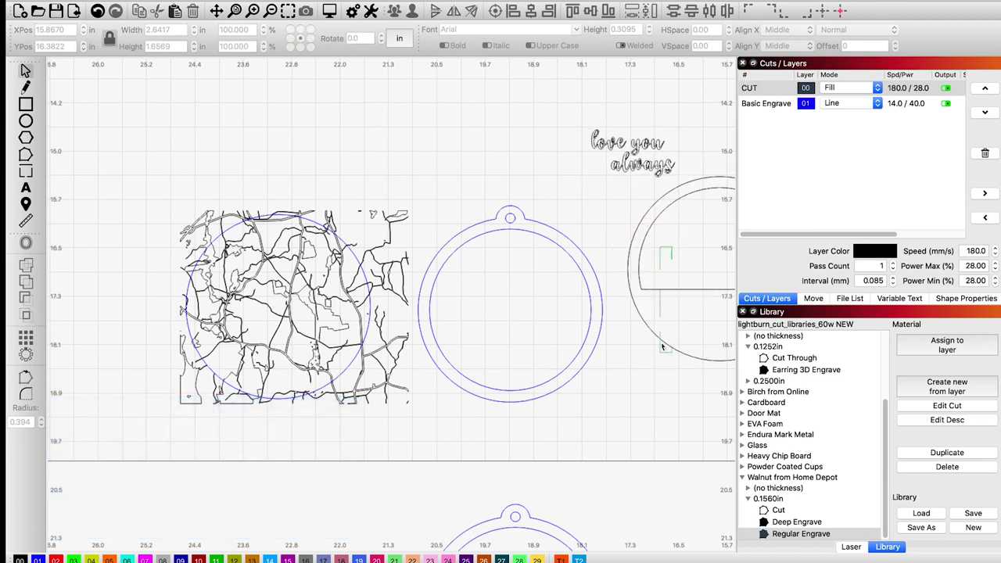
{"action": "left_click", "coordinate": [663, 347]}
{"action": "key", "text": "Delete"}
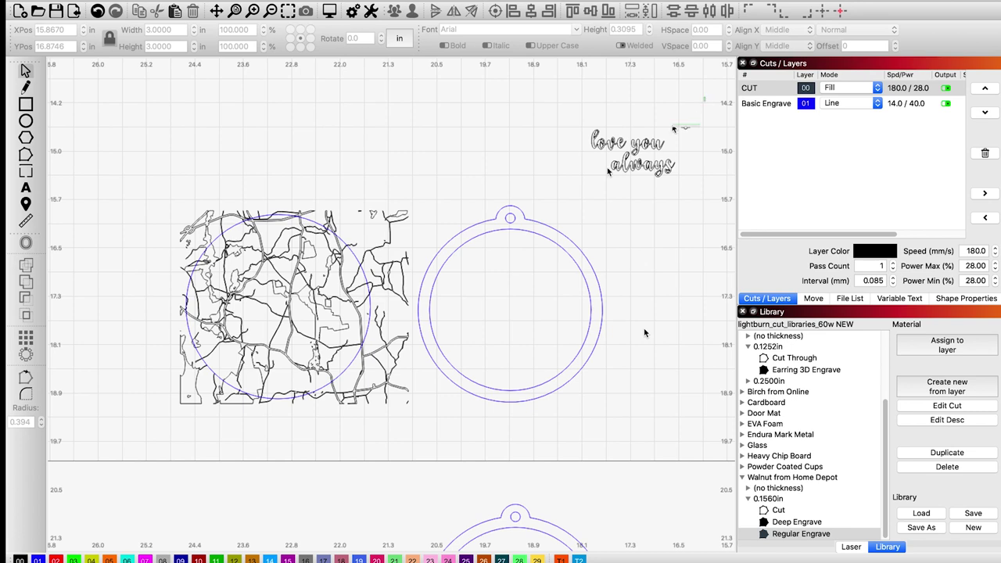
Step: Ungroup the "love you always" lettering into its separate outlines
{"action": "left_click_drag", "start_coordinate": [673, 127], "coordinate": [547, 201]}
{"action": "left_click", "coordinate": [287, 11]}
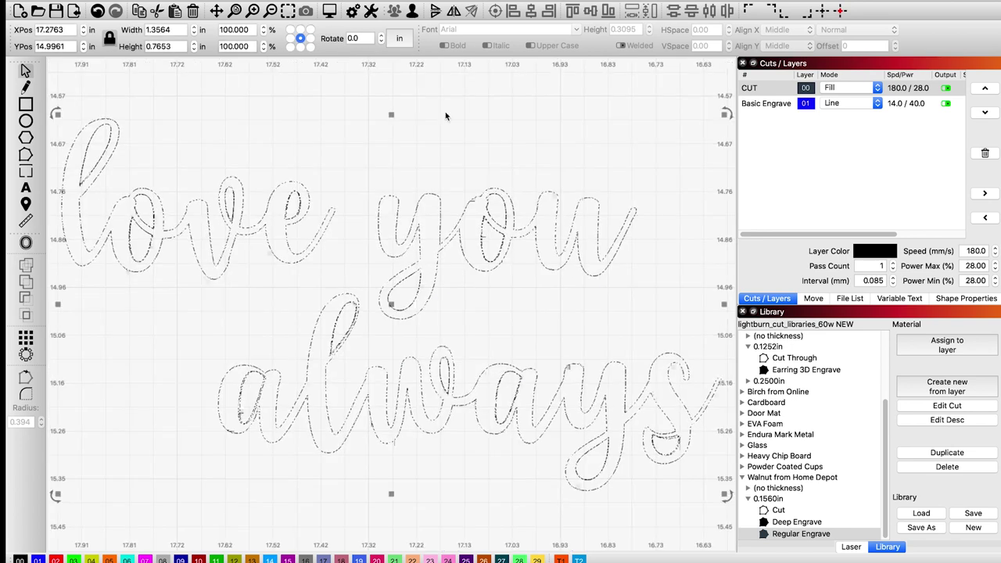
{"action": "left_click", "coordinate": [447, 115]}
{"action": "left_click", "coordinate": [340, 383]}
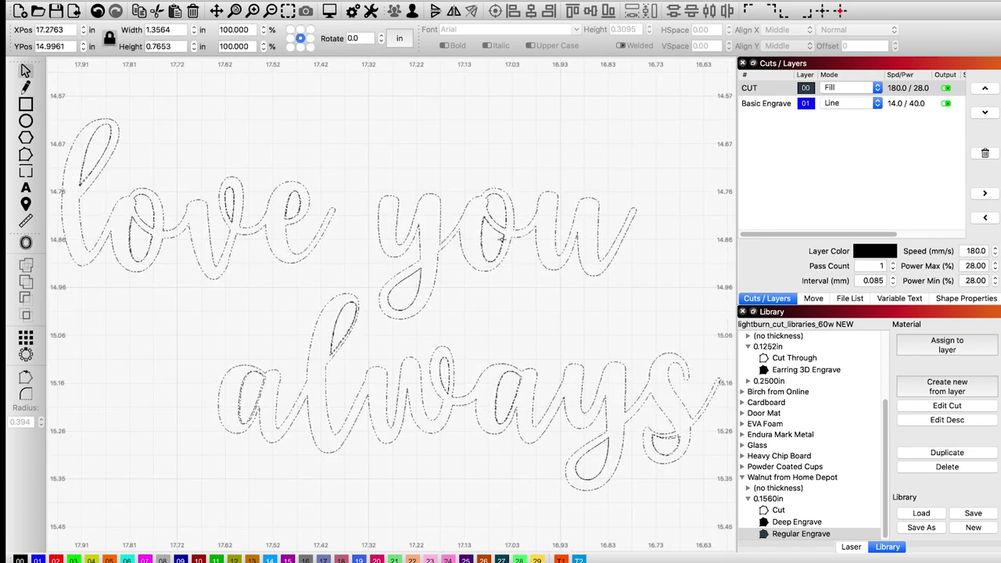
{"action": "right_click", "coordinate": [504, 242]}
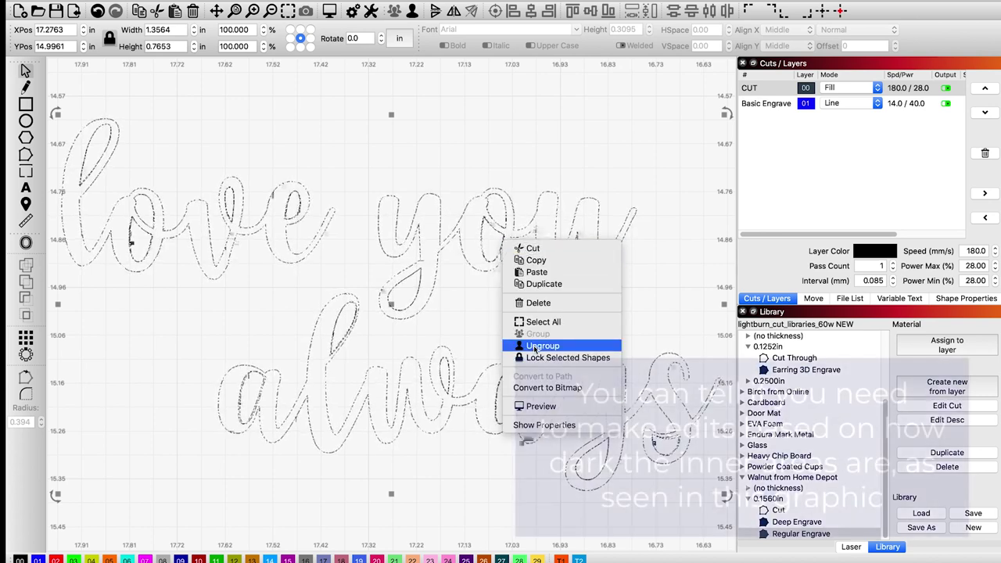
{"action": "left_click", "coordinate": [534, 345]}
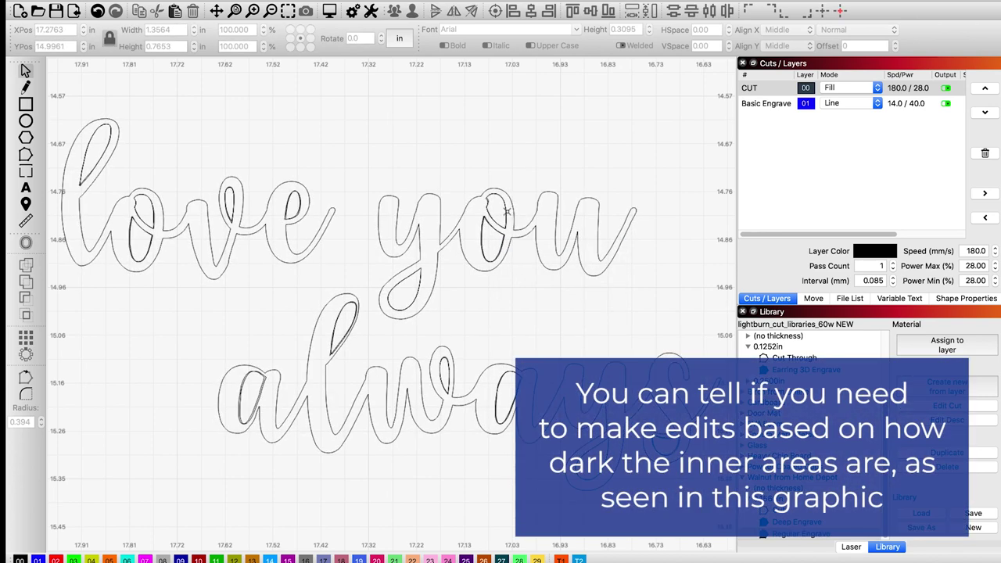
Step: Delete the duplicate inner outlines in the o of "you" and in the letters of "always"
{"action": "left_click", "coordinate": [507, 215]}
{"action": "left_click", "coordinate": [501, 246]}
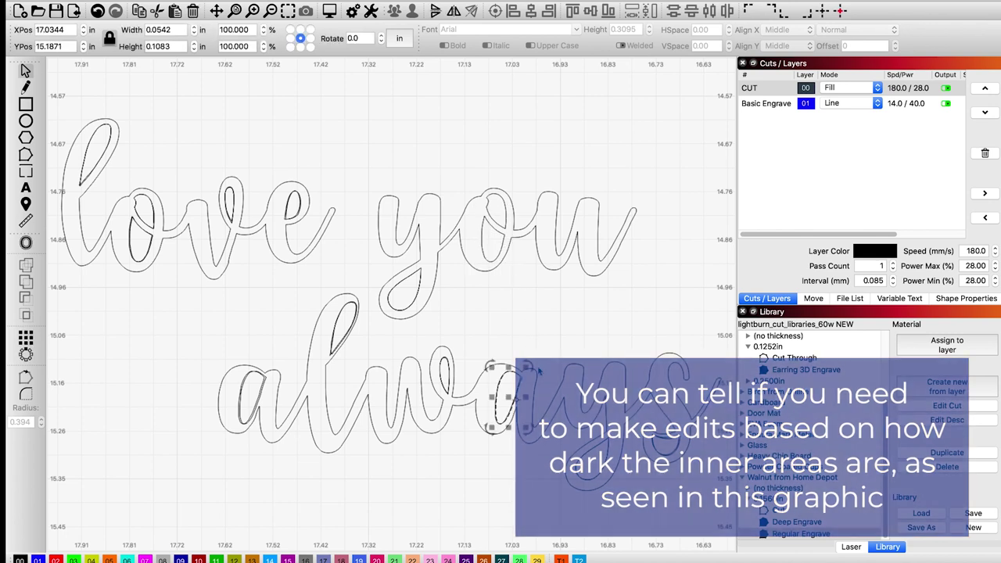
{"action": "left_click", "coordinate": [662, 443]}
{"action": "key", "text": "Delete"}
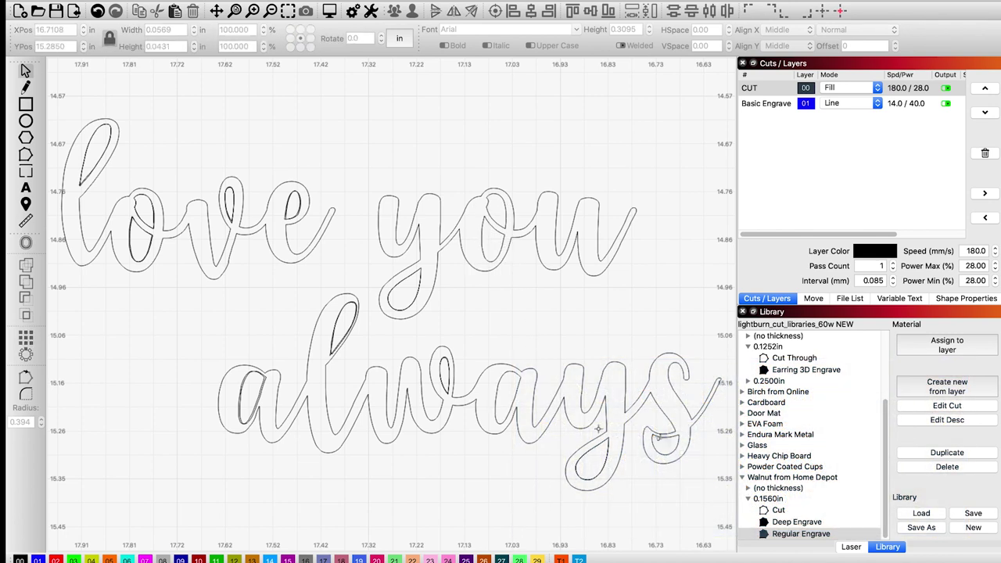
{"action": "left_click", "coordinate": [582, 455]}
{"action": "left_click", "coordinate": [445, 374]}
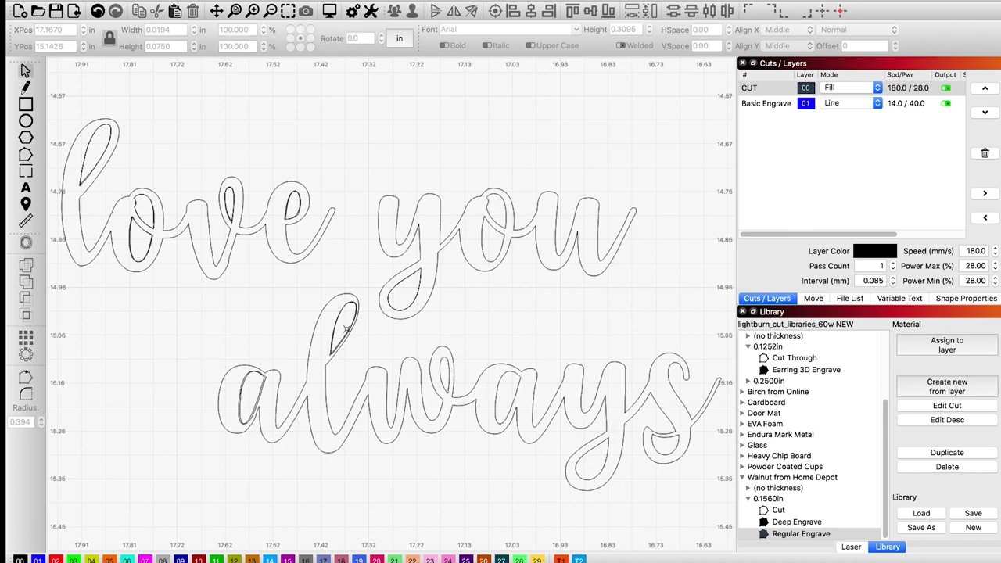
{"action": "left_click", "coordinate": [255, 391]}
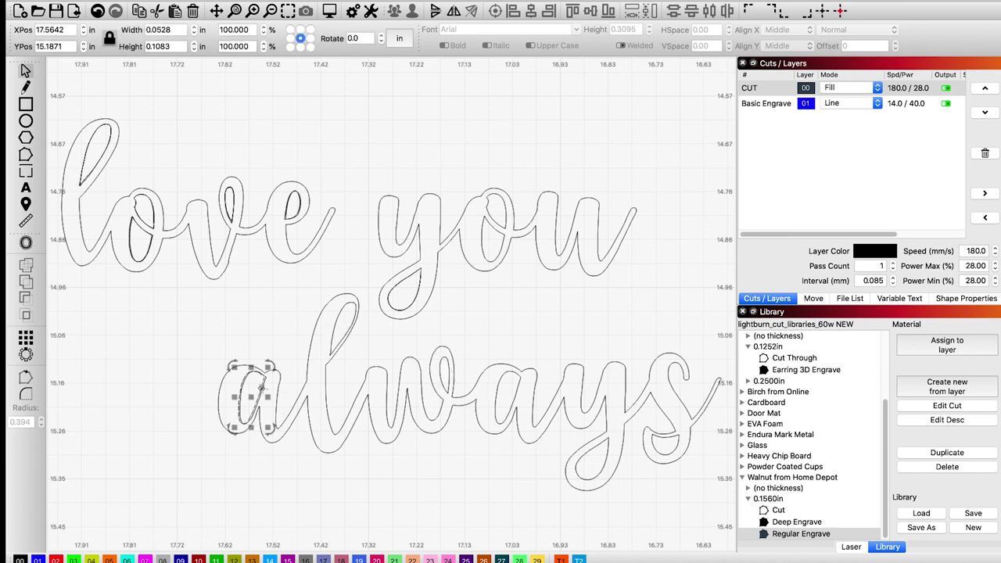
Step: Delete the duplicate inner outlines in the letters of "love"
{"action": "left_click", "coordinate": [289, 202]}
{"action": "left_click", "coordinate": [233, 207]}
{"action": "key", "text": "Delete"}
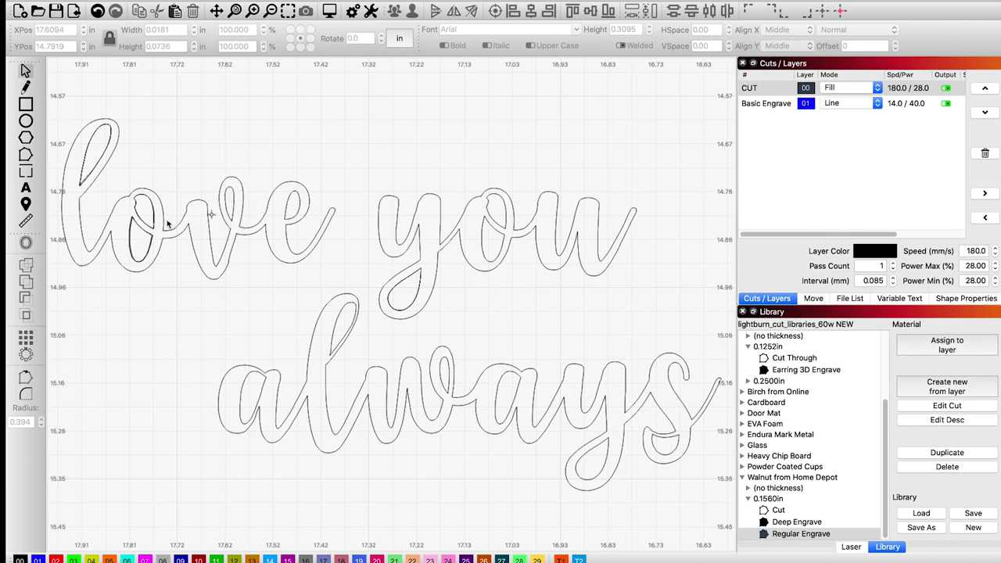
{"action": "left_click", "coordinate": [154, 215]}
{"action": "key", "text": "Delete"}
{"action": "left_click", "coordinate": [102, 164]}
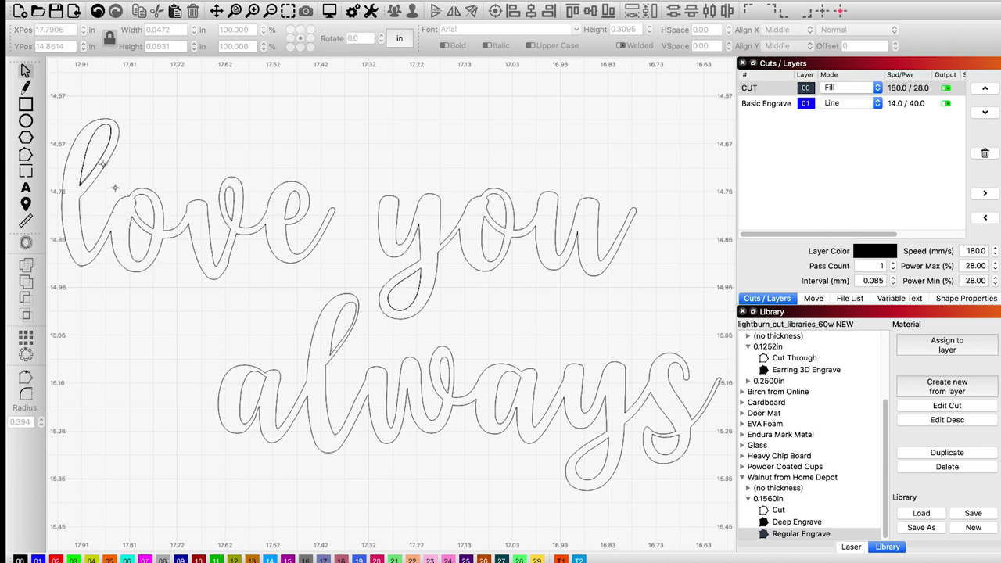
{"action": "left_click", "coordinate": [101, 163]}
{"action": "key", "text": "Delete"}
Step: Inside the ornament, move "always" up and to the left until its letters touch "love you"
{"action": "scroll", "coordinate": [375, 134], "scroll_direction": "down", "scroll_amount": 5}
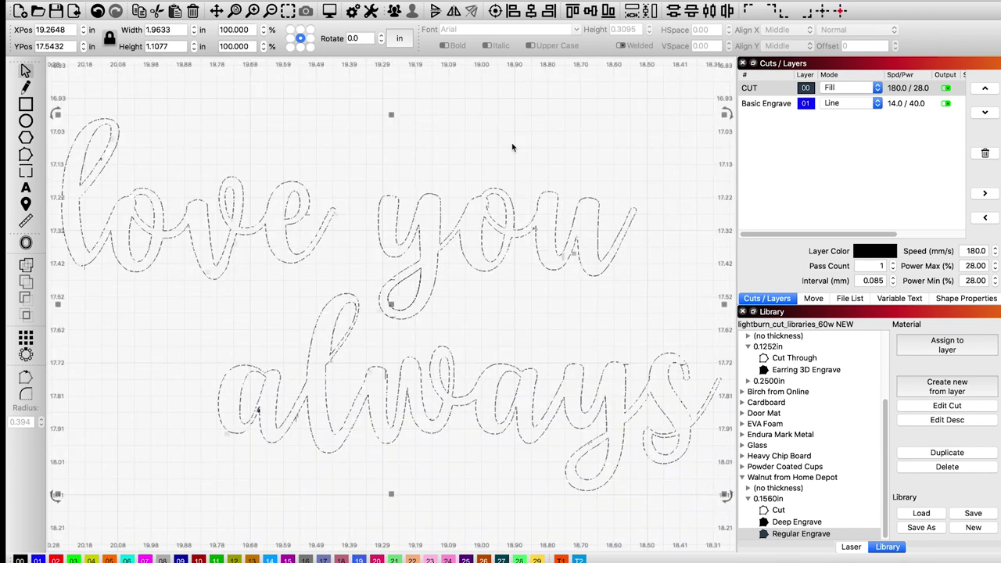
{"action": "left_click_drag", "start_coordinate": [429, 356], "coordinate": [414, 331]}
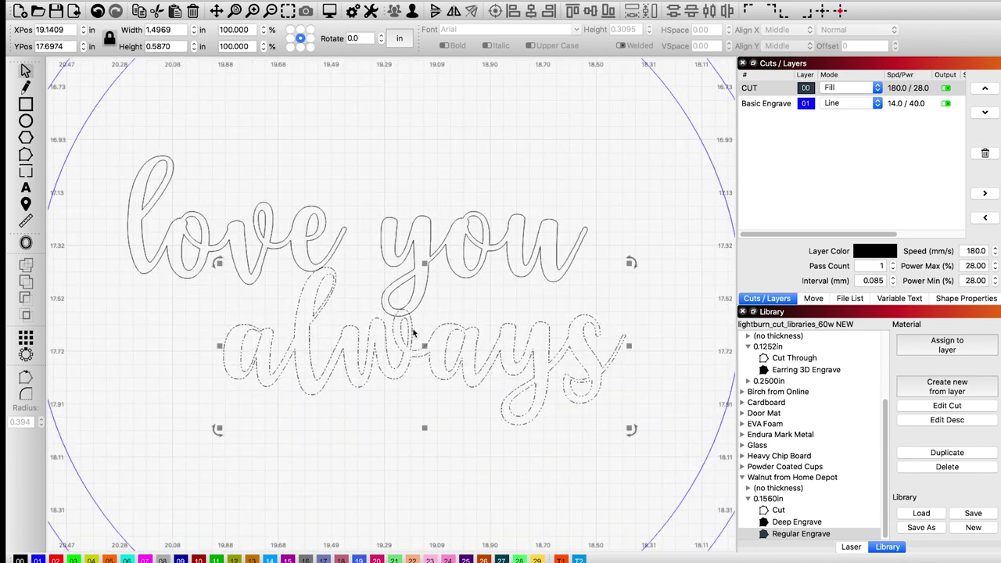
{"action": "key", "text": "super+="}
{"action": "key", "text": "super+="}
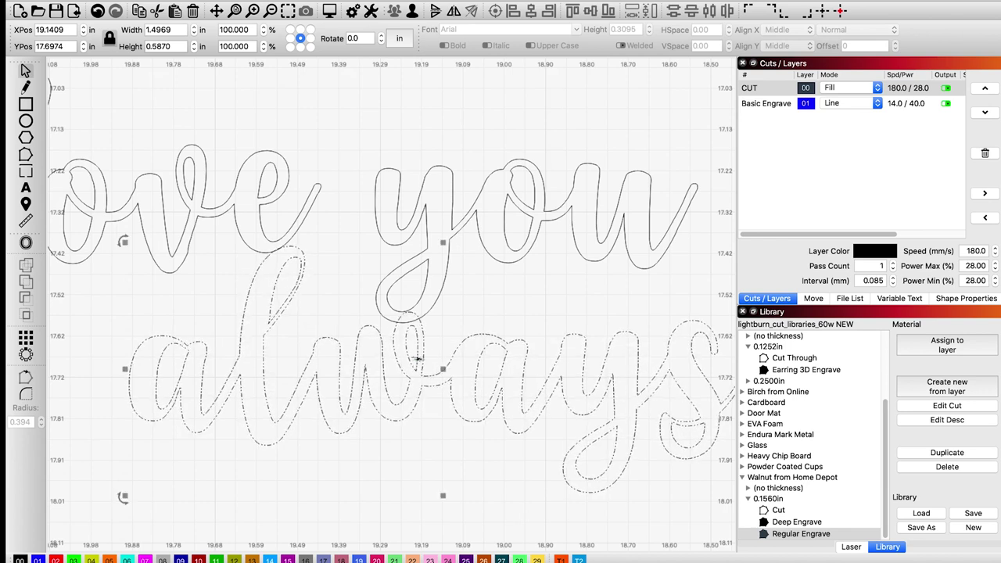
{"action": "left_click_drag", "start_coordinate": [422, 362], "coordinate": [417, 362]}
Step: Weld "love you" and "always" into one joined outline and ungroup the result
{"action": "key", "text": "super+minus"}
{"action": "key", "text": "super+minus"}
{"action": "key", "text": "super+minus"}
{"action": "key", "text": "super+minus"}
{"action": "key", "text": "super+minus"}
{"action": "left_click", "coordinate": [397, 298], "text": "shift"}
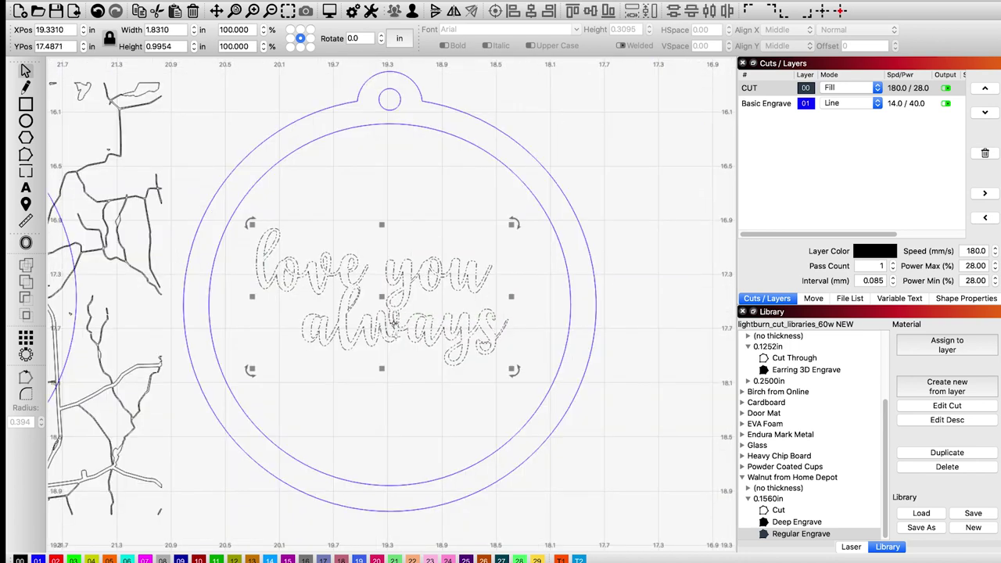
{"action": "scroll", "coordinate": [395, 322], "scroll_direction": "up", "scroll_amount": 5}
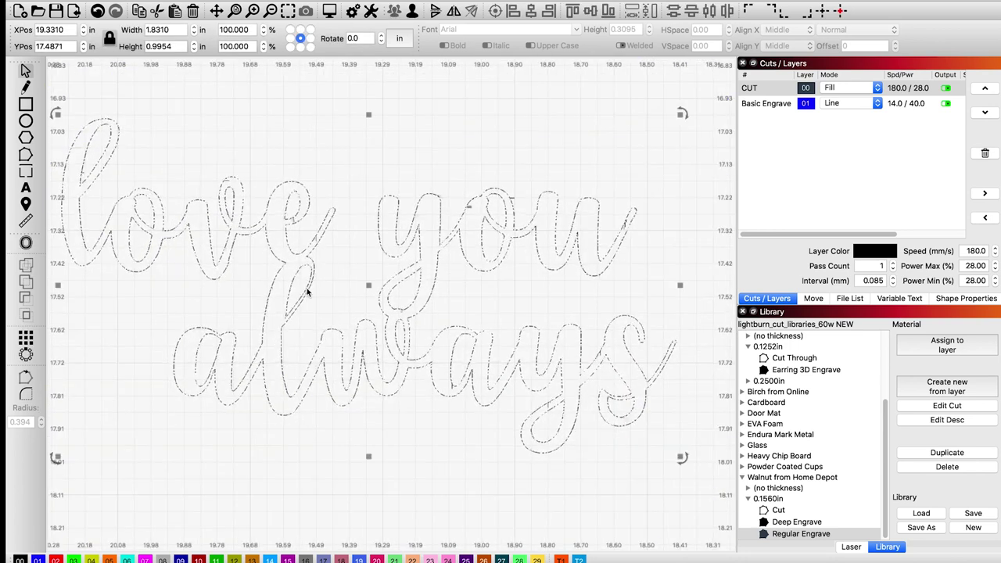
{"action": "right_click", "coordinate": [307, 291]}
{"action": "left_click", "coordinate": [335, 393]}
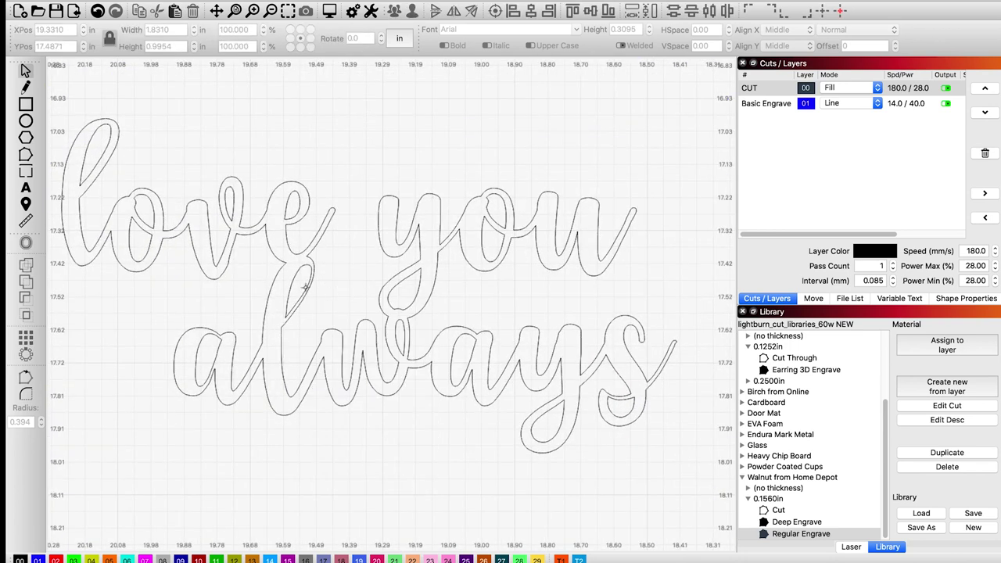
Step: Narrow the inner loop of the l in "always" to about 0.06 in wide and shift it slightly left
{"action": "left_click", "coordinate": [305, 288]}
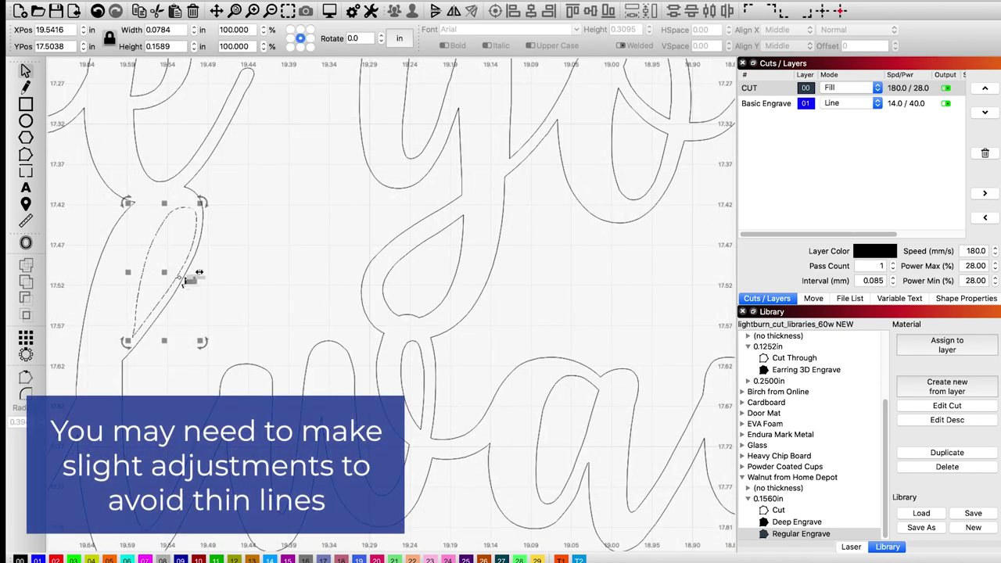
{"action": "left_click_drag", "start_coordinate": [198, 272], "coordinate": [185, 272]}
{"action": "left_click_drag", "start_coordinate": [182, 217], "coordinate": [176, 219]}
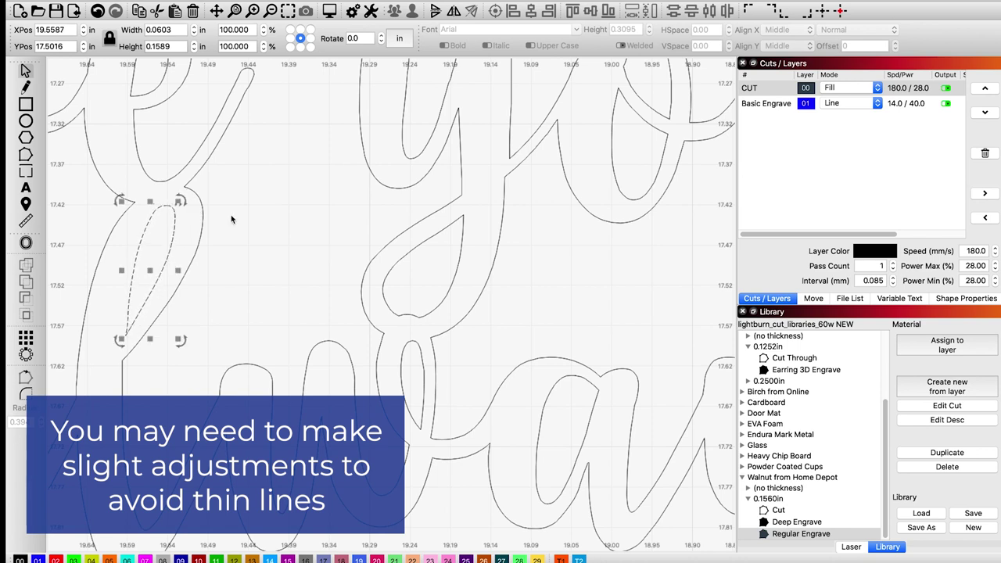
{"action": "scroll", "coordinate": [363, 308], "scroll_direction": "down", "scroll_amount": 5}
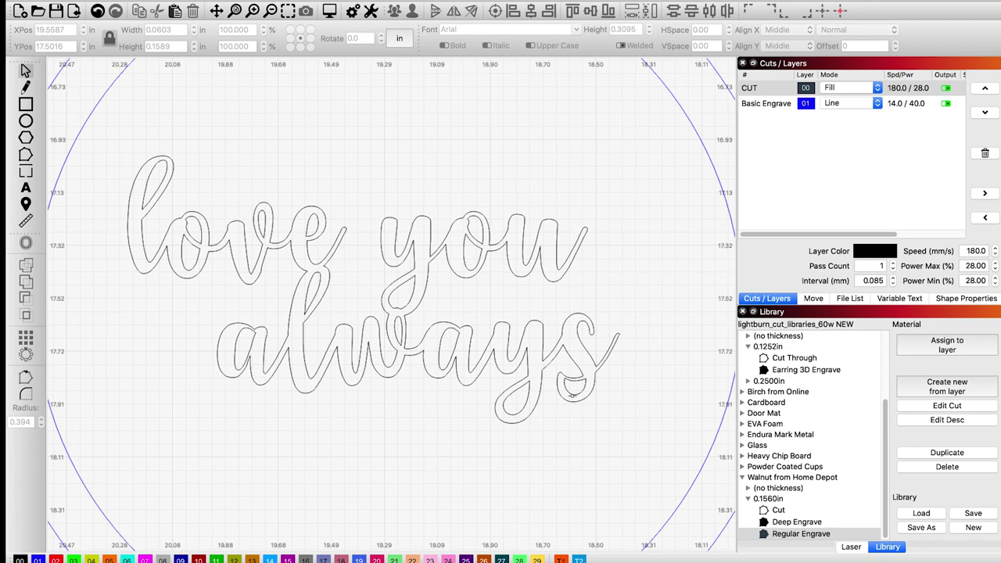
Step: Shrink the inner loop of the s in "always" to about 0.065 by 0.051 in and centre it within the letter's curve
{"action": "left_click", "coordinate": [571, 396]}
{"action": "left_click", "coordinate": [302, 11]}
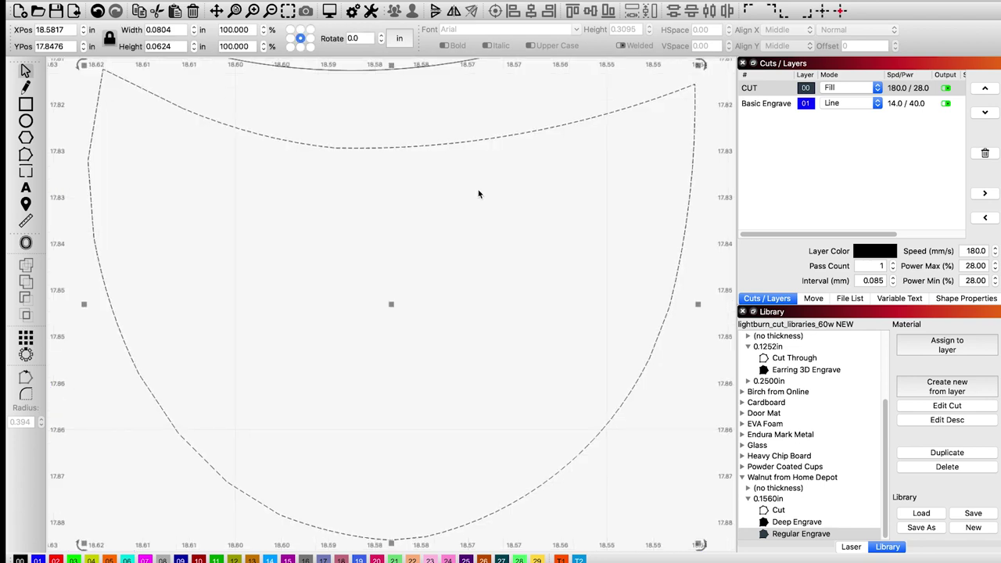
{"action": "scroll", "coordinate": [479, 194], "scroll_direction": "down", "scroll_amount": 3}
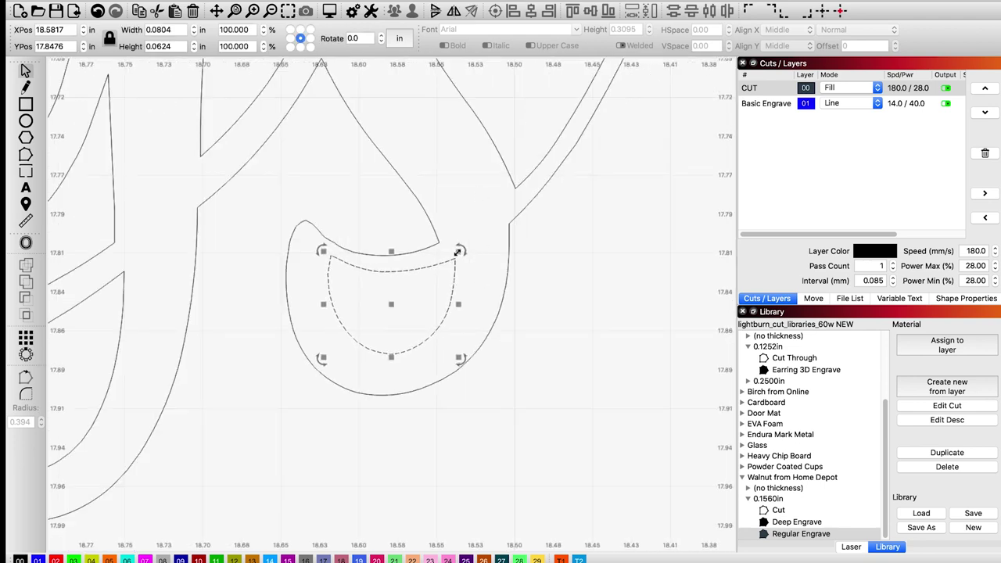
{"action": "left_click_drag", "start_coordinate": [460, 250], "coordinate": [433, 271]}
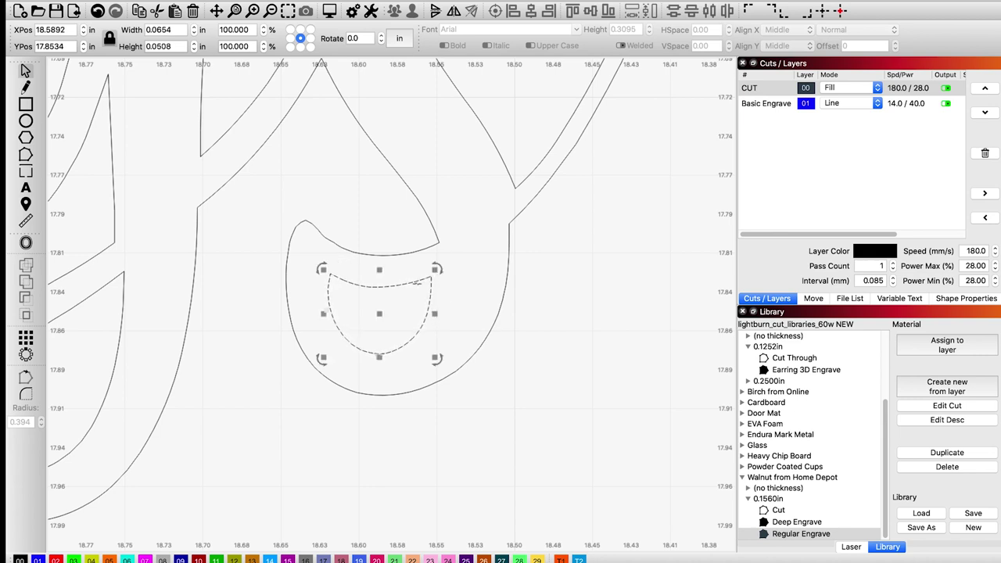
{"action": "left_click_drag", "start_coordinate": [423, 290], "coordinate": [428, 293]}
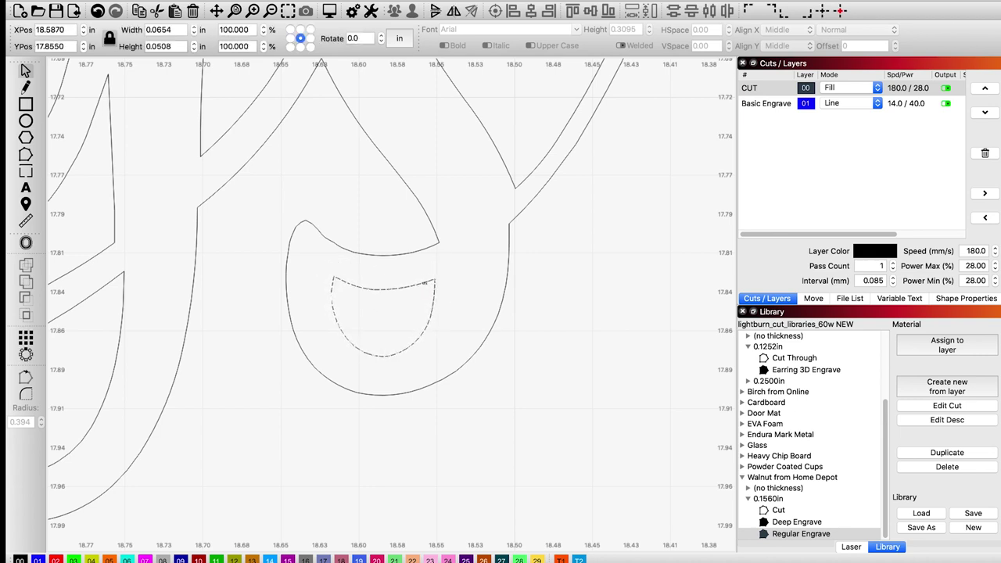
{"action": "left_click", "coordinate": [526, 287]}
Step: Shift the inner loop of the v in "love" slightly up and to the right within the letter
{"action": "scroll", "coordinate": [632, 317], "scroll_direction": "down", "scroll_amount": 7}
{"action": "left_click", "coordinate": [147, 180]}
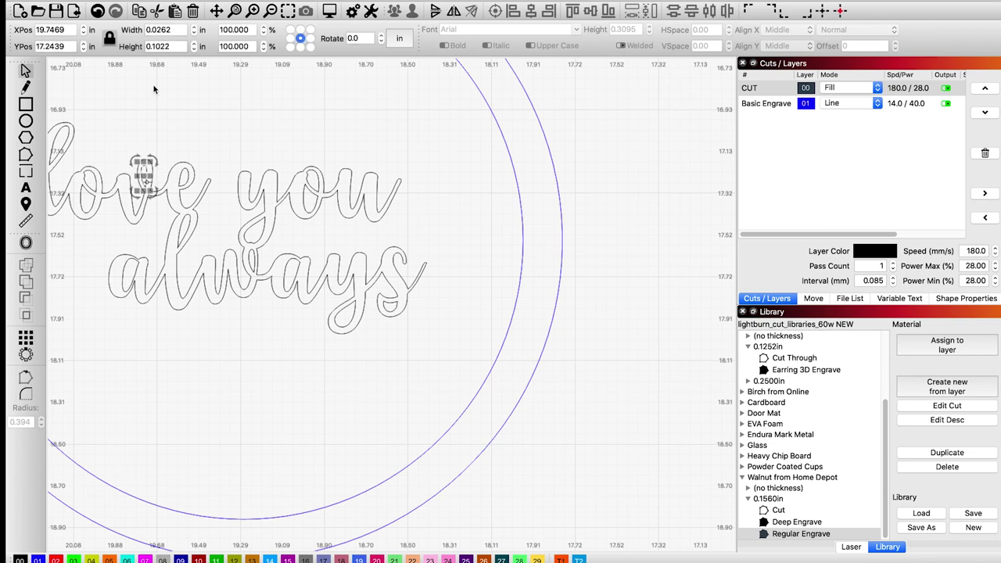
{"action": "key", "text": "super+shift+a"}
{"action": "scroll", "coordinate": [320, 292], "scroll_direction": "down", "scroll_amount": 3}
{"action": "left_click_drag", "start_coordinate": [390, 304], "coordinate": [393, 298]}
{"action": "left_click", "coordinate": [464, 255]}
Step: Offset the entire "love you always" lettering outward with round corners
{"action": "scroll", "coordinate": [463, 256], "scroll_direction": "down", "scroll_amount": 7}
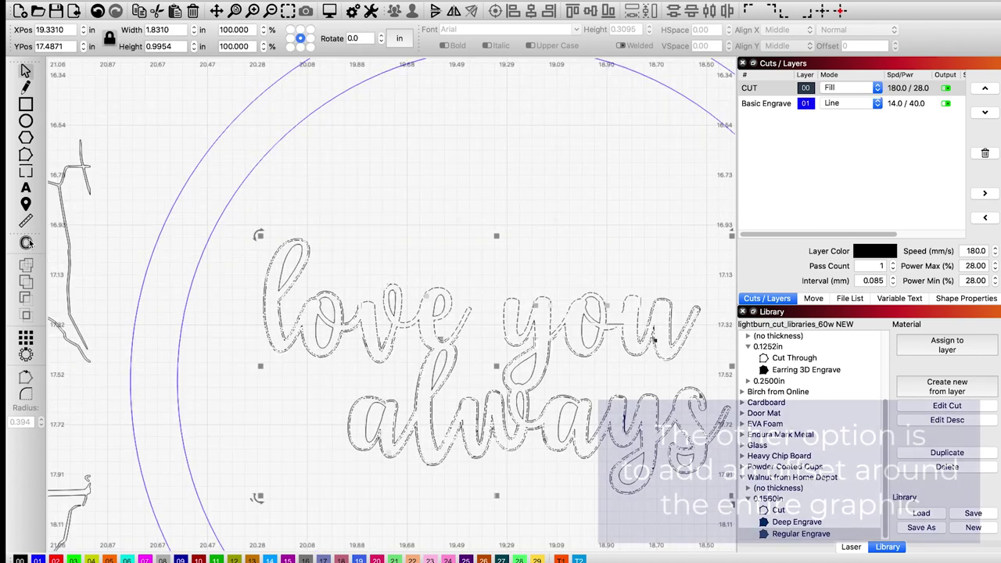
{"action": "left_click", "coordinate": [28, 244]}
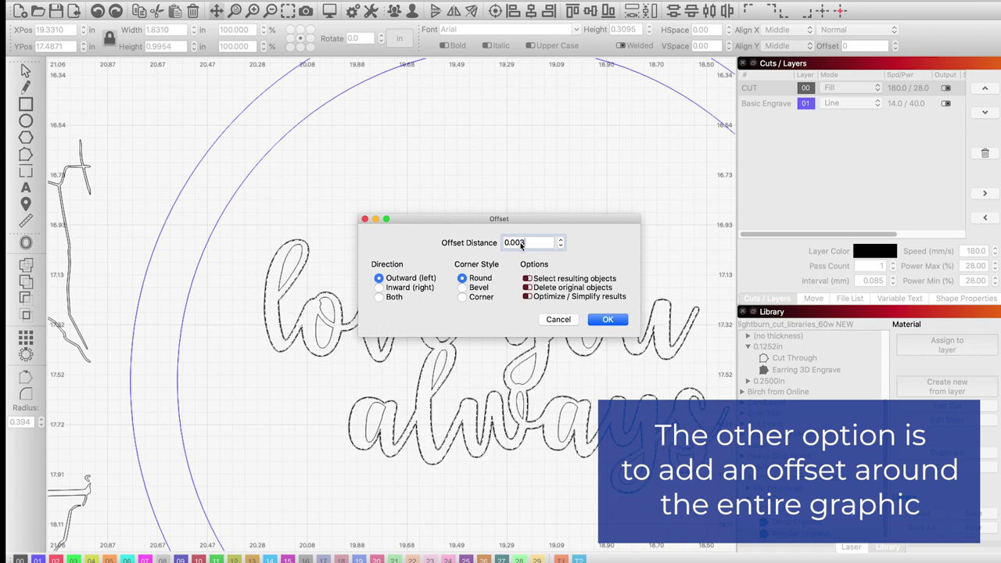
{"action": "key", "text": "Return"}
Step: Assign the "love you always" lettering and the heart below it to the blue line layer 01
{"action": "left_click", "coordinate": [306, 258]}
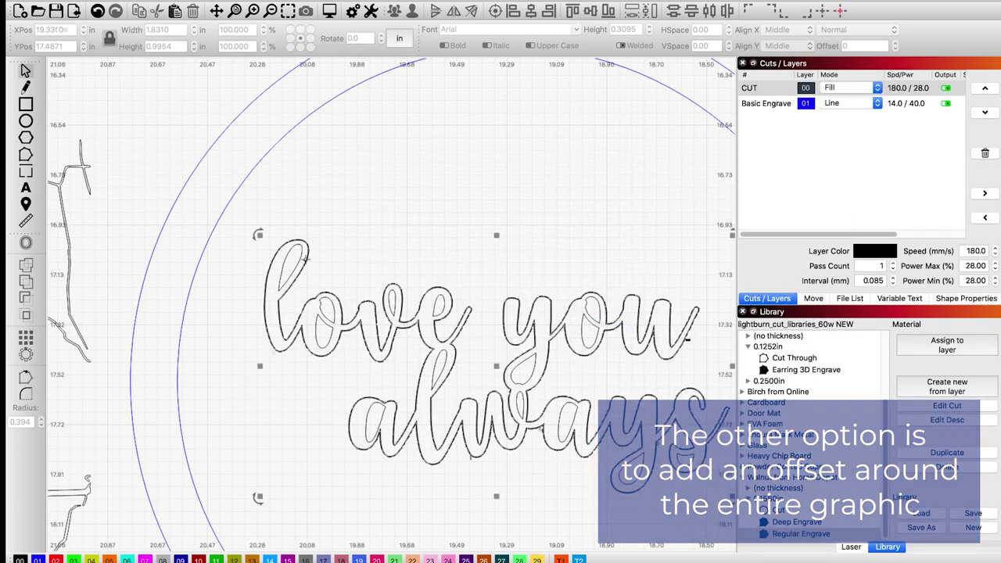
{"action": "scroll", "coordinate": [306, 258], "scroll_direction": "down", "scroll_amount": 10}
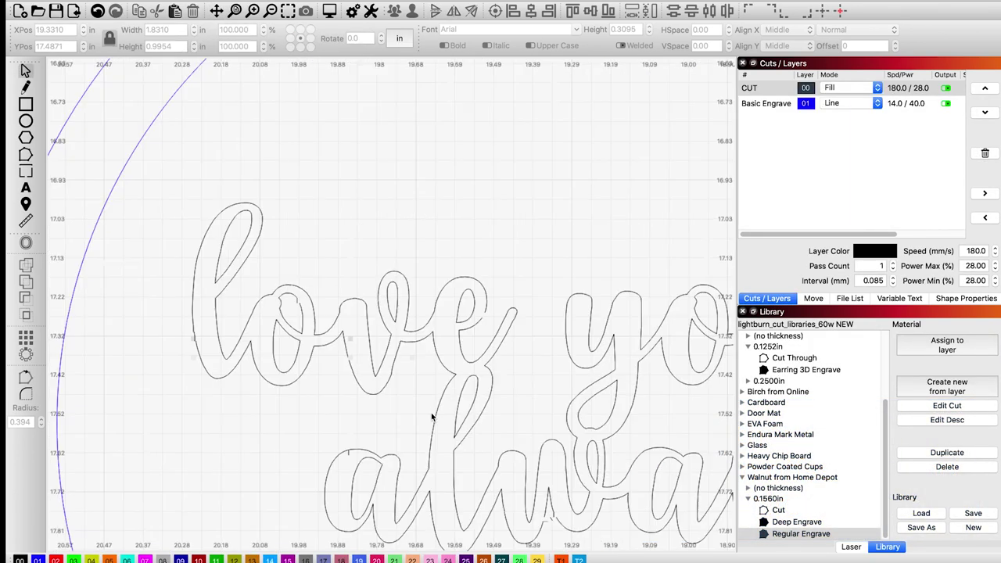
{"action": "left_click", "coordinate": [408, 369]}
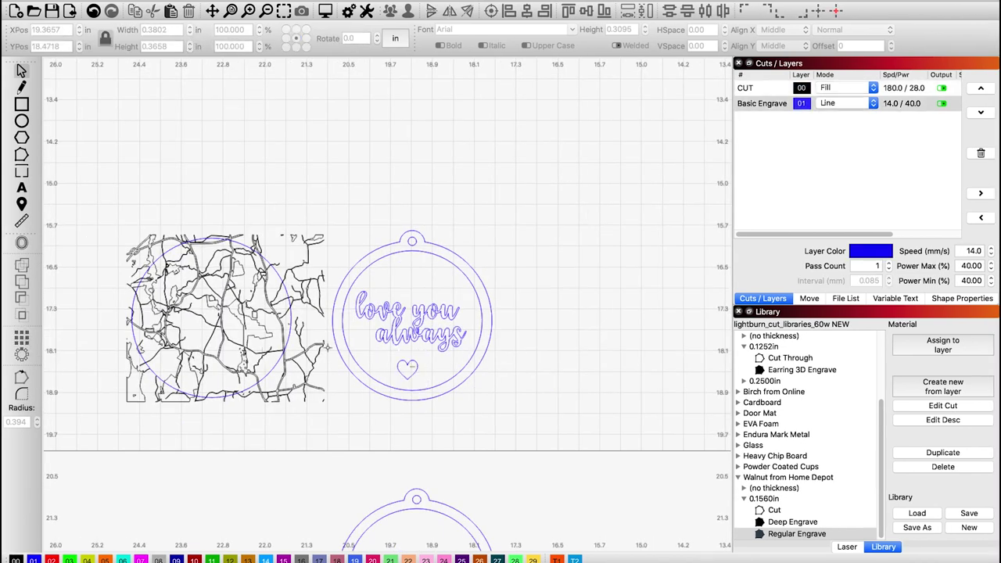
Step: Move the ornament border with its lettering and heart off the work area, and shift the map with its circle toward the bed's left edge
{"action": "left_click", "coordinate": [326, 278]}
{"action": "left_click_drag", "start_coordinate": [610, 234], "coordinate": [476, 368]}
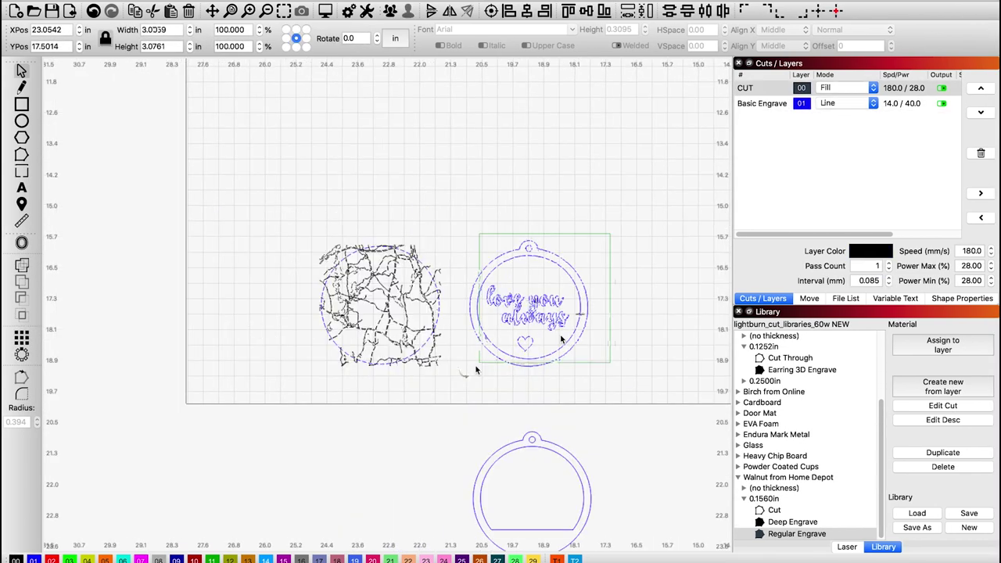
{"action": "left_click_drag", "start_coordinate": [528, 304], "coordinate": [103, 290]}
{"action": "left_click_drag", "start_coordinate": [504, 191], "coordinate": [316, 339]}
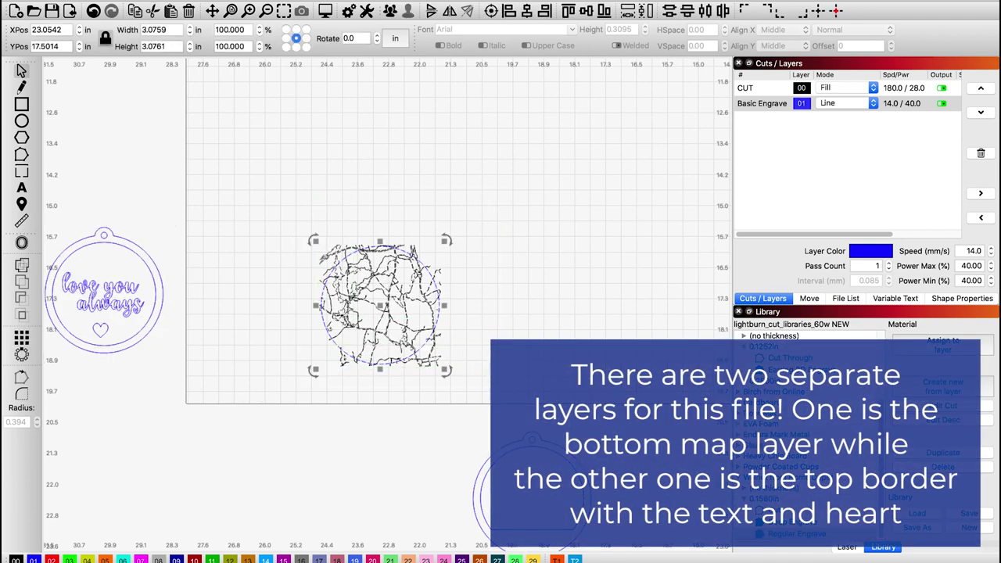
{"action": "left_click_drag", "start_coordinate": [404, 346], "coordinate": [332, 344]}
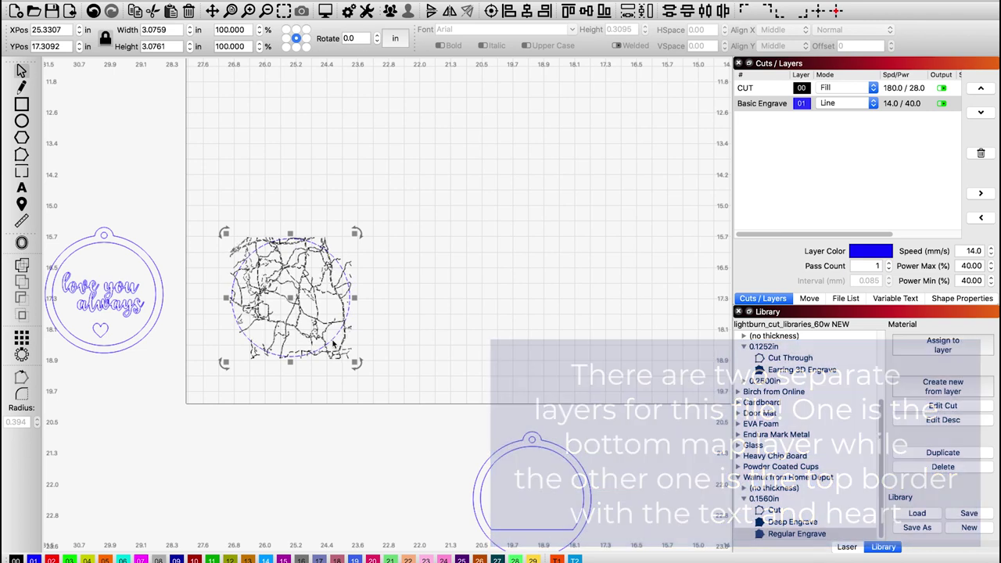
Step: Rename the blue layer 01 as Cut
{"action": "double_click", "coordinate": [768, 104]}
{"action": "left_click_drag", "start_coordinate": [527, 95], "coordinate": [398, 94]}
{"action": "type", "text": "Cut"}
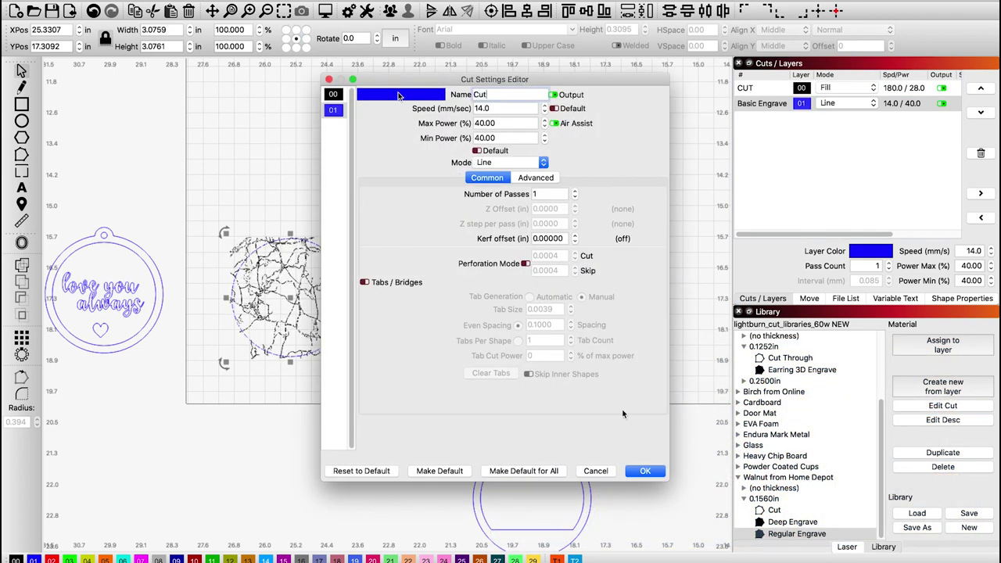
{"action": "left_click", "coordinate": [645, 471]}
Step: Rename the black fill layer 00 as Engrave
{"action": "double_click", "coordinate": [748, 88]}
{"action": "double_click", "coordinate": [511, 94]}
{"action": "type", "text": "Engrave"}
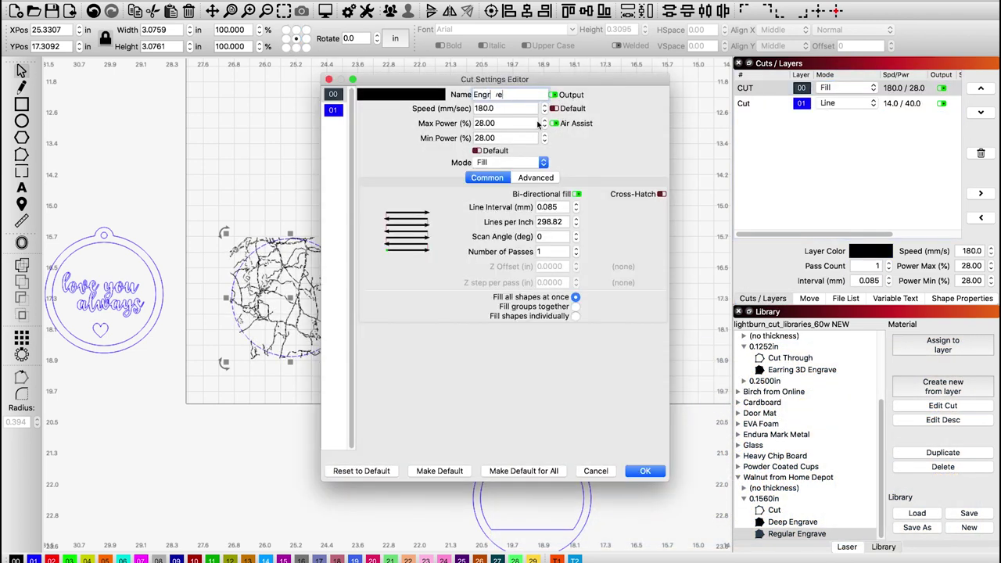
{"action": "type", "text": "ave"}
{"action": "key", "text": "Return"}
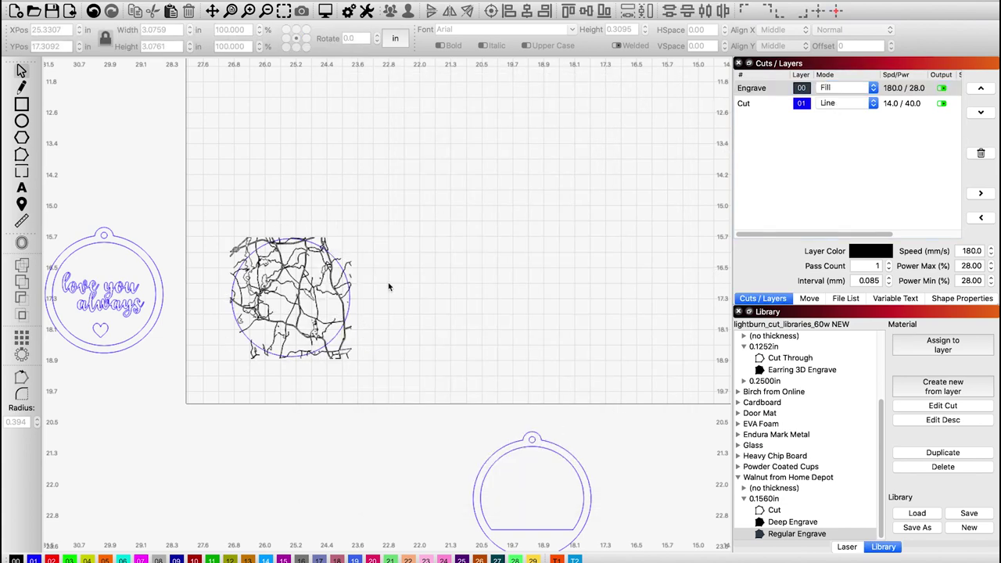